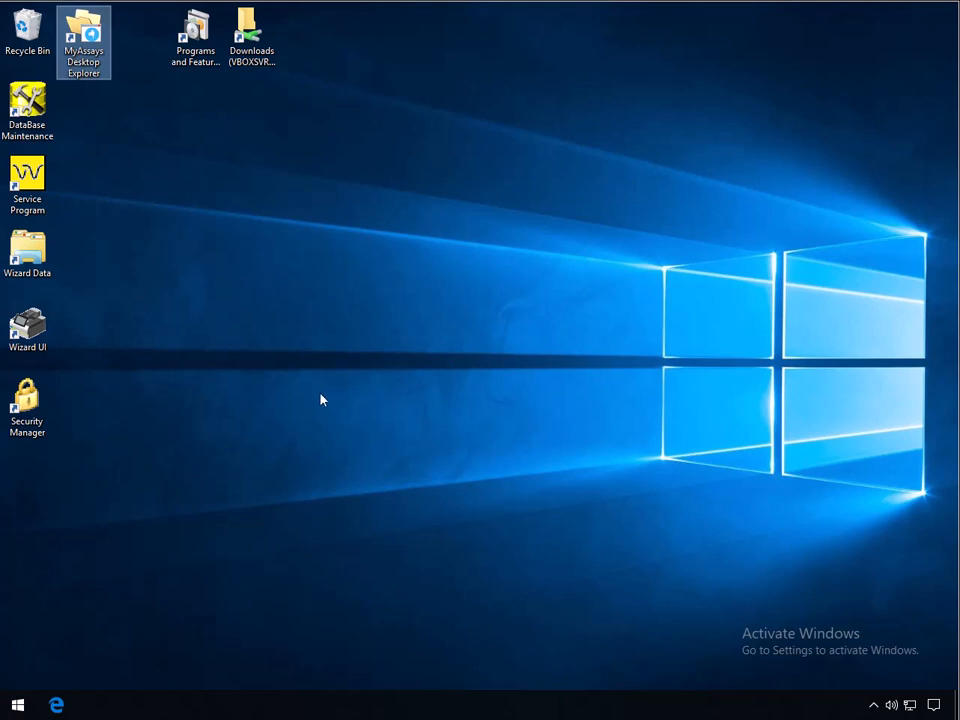
Launch Security Manager and log in to show its nine user accounts
{"action": "double_click", "coordinate": [26, 418]}
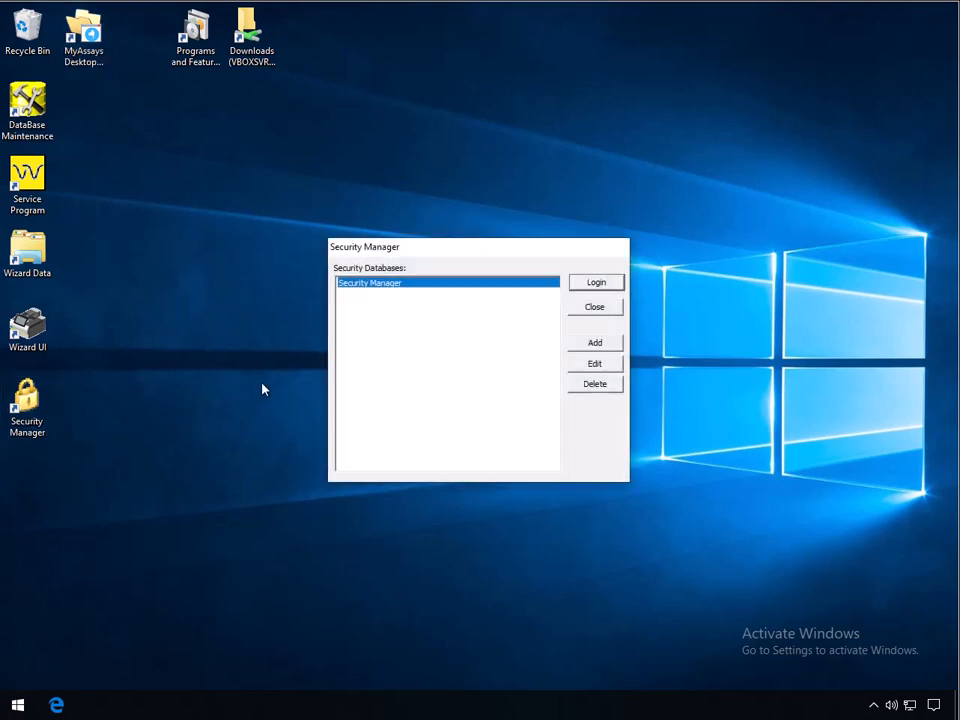
{"action": "left_click", "coordinate": [616, 284]}
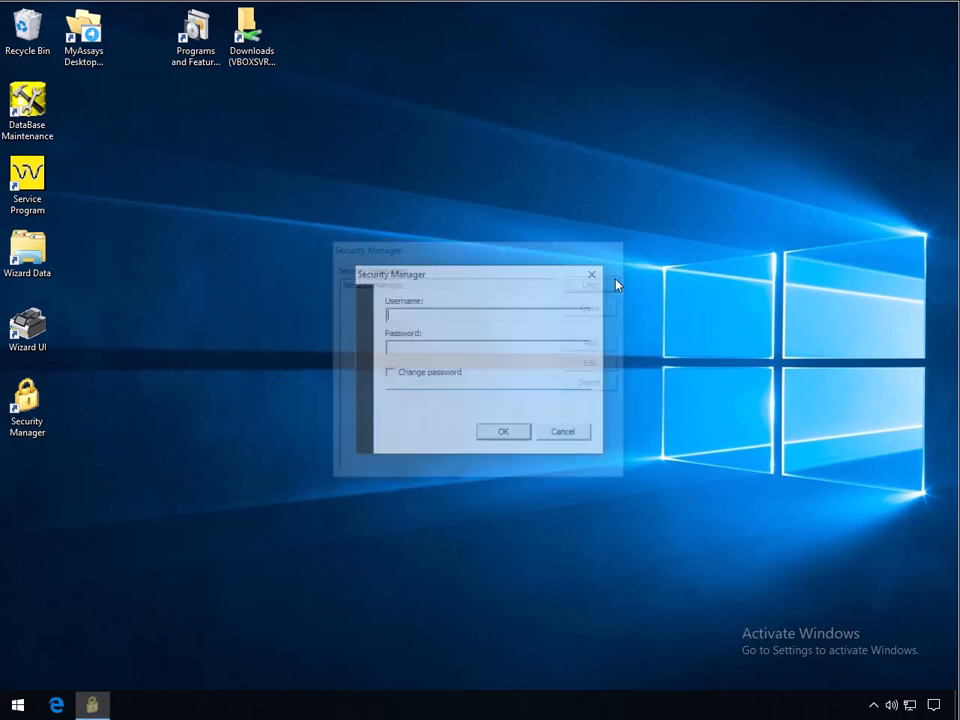
{"action": "key", "text": "Return"}
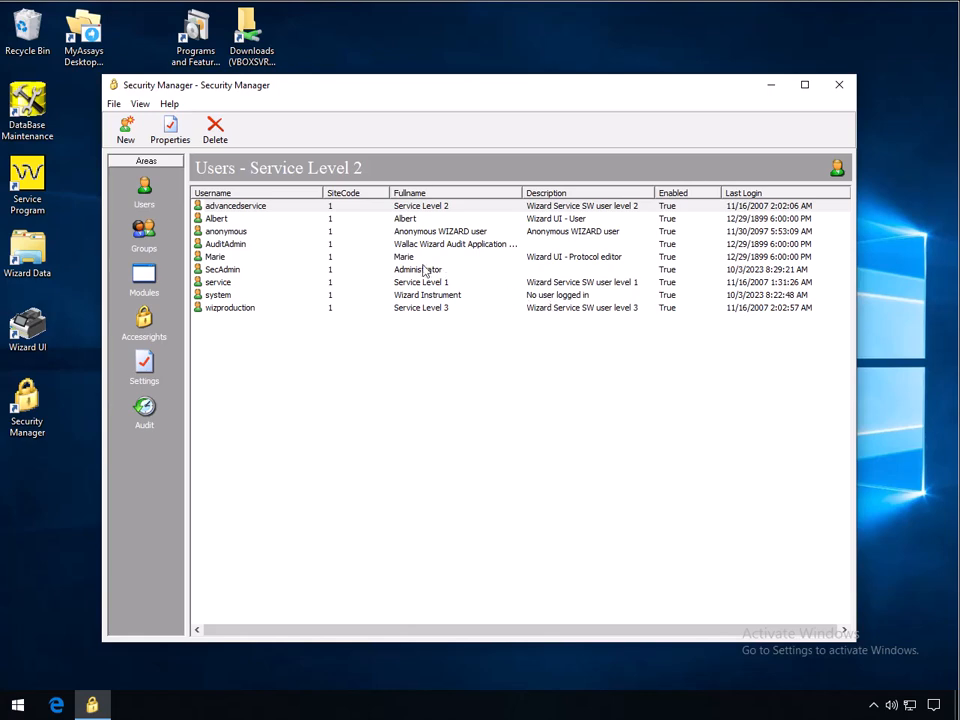
Review Marie's group memberships in her user properties
{"action": "double_click", "coordinate": [255, 258]}
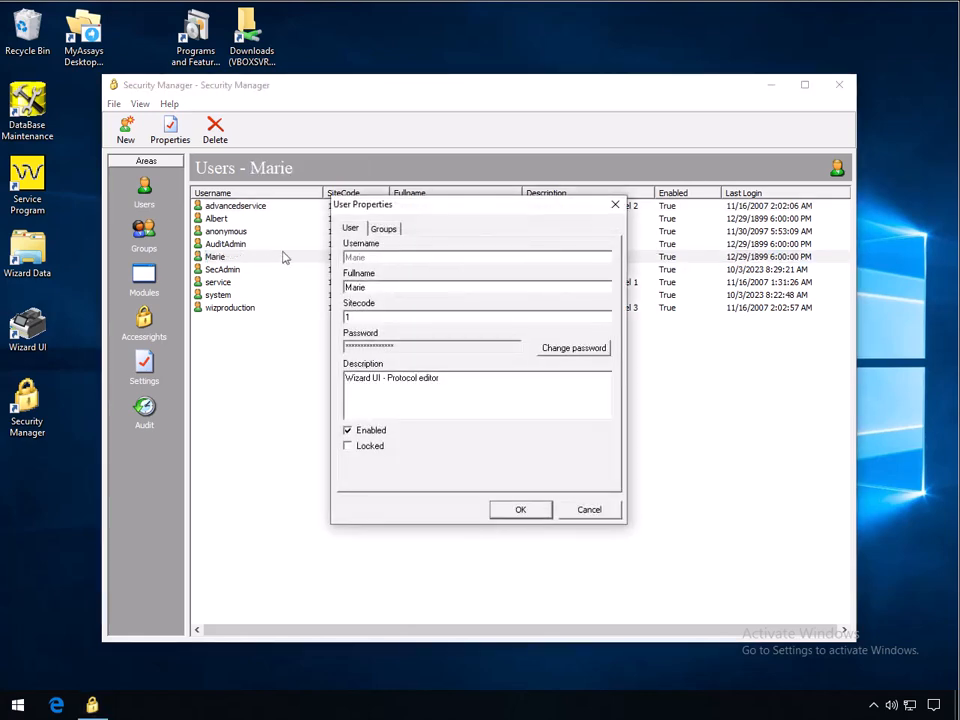
{"action": "left_click", "coordinate": [392, 229]}
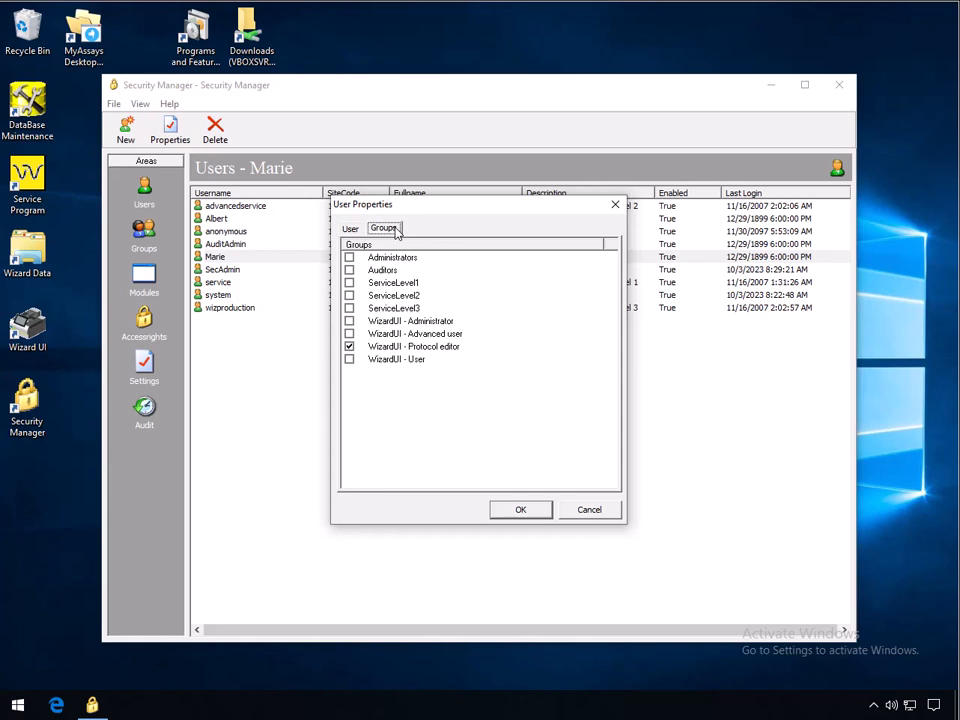
{"action": "left_click", "coordinate": [617, 206]}
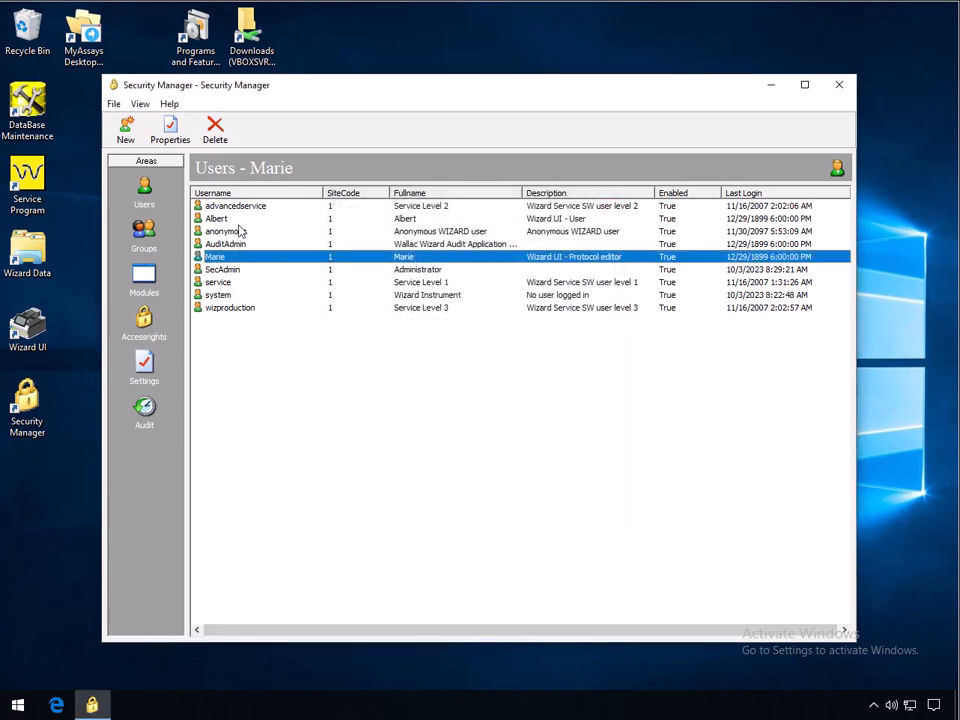
Review Albert's group memberships, then close Security Manager
{"action": "left_click", "coordinate": [242, 220]}
{"action": "double_click", "coordinate": [242, 222]}
{"action": "left_click", "coordinate": [386, 228]}
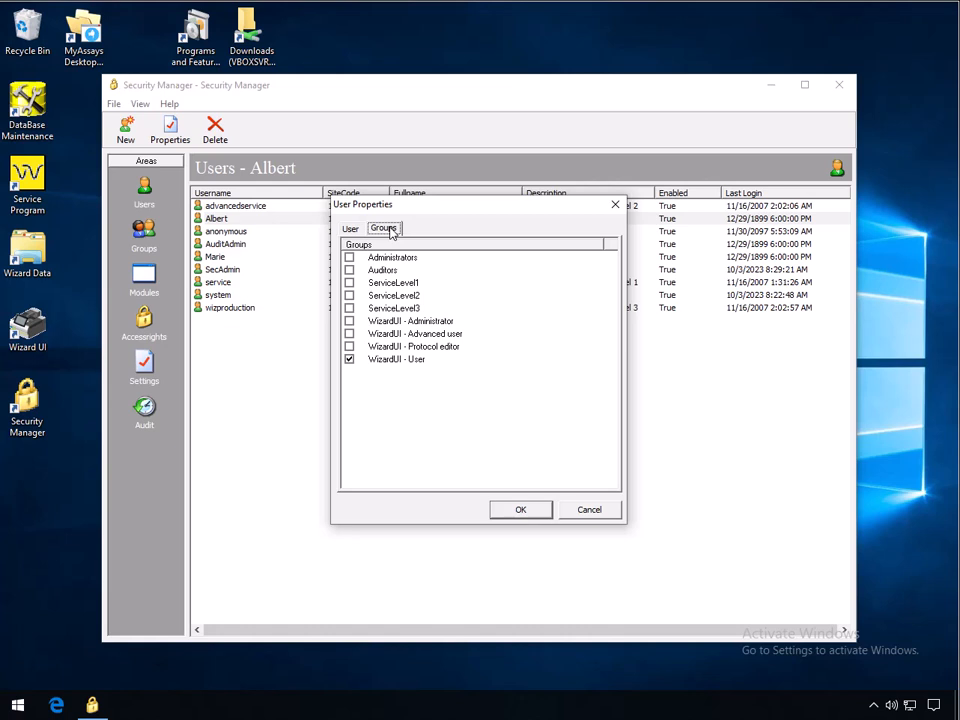
{"action": "left_click", "coordinate": [615, 204]}
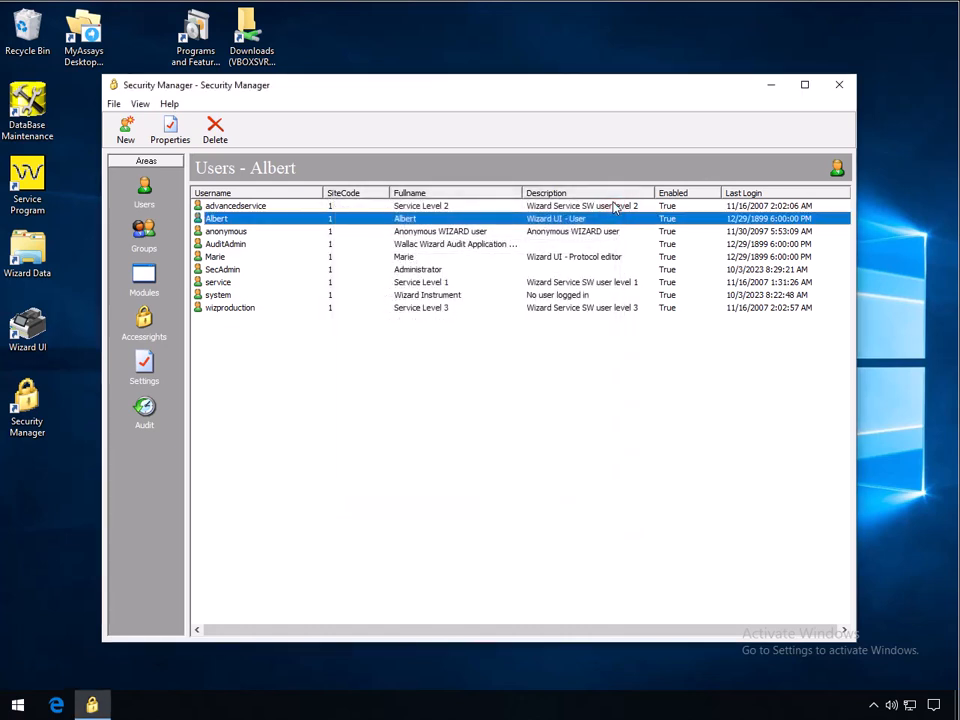
{"action": "left_click", "coordinate": [839, 84]}
Launch WIZARD² UI and log in with Albert's username and password
{"action": "double_click", "coordinate": [27, 327]}
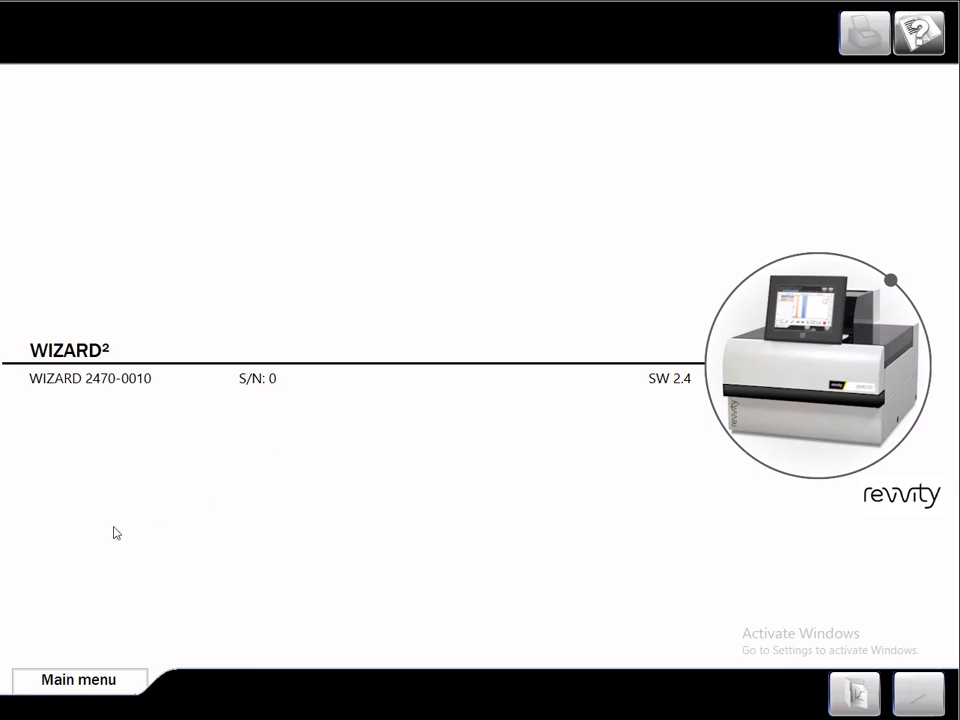
{"action": "left_click", "coordinate": [60, 688]}
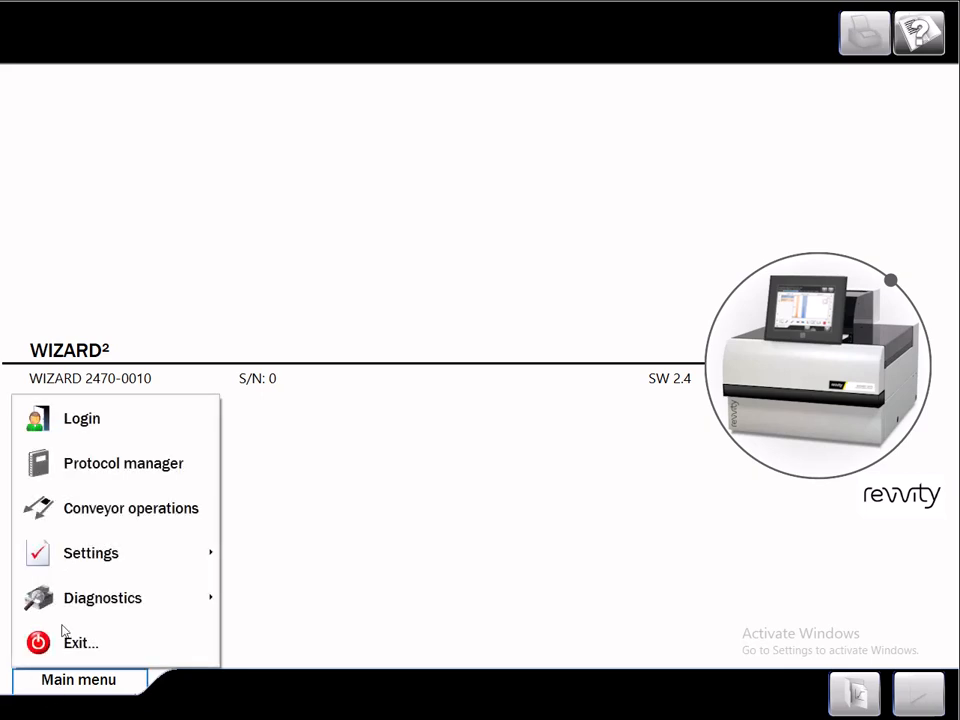
{"action": "left_click", "coordinate": [96, 420]}
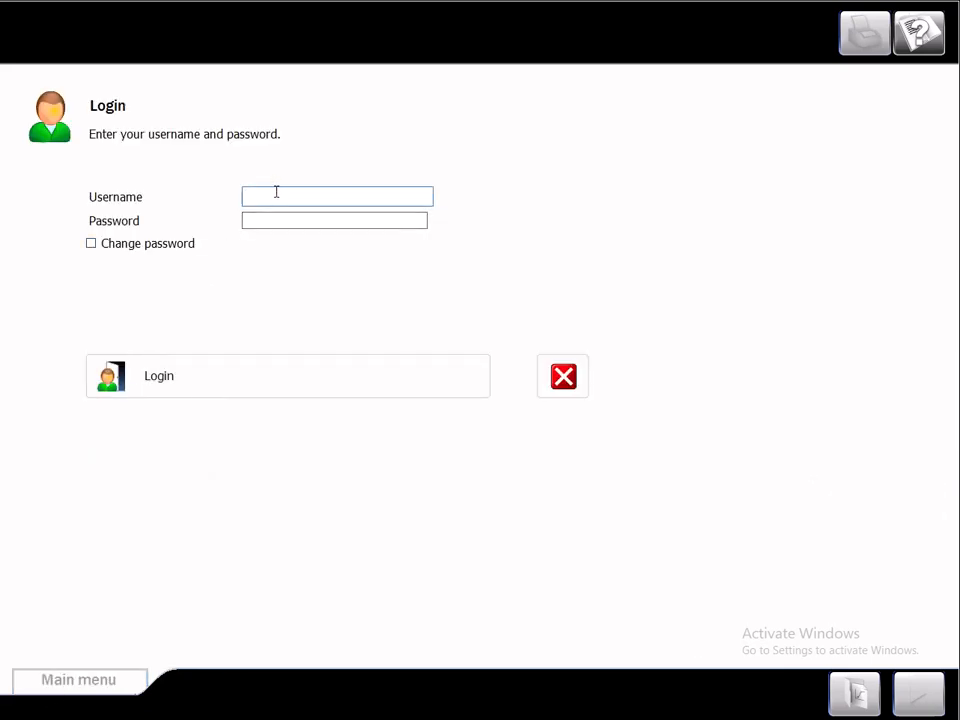
{"action": "type", "text": "Albert"}
{"action": "key", "text": "Tab"}
{"action": "type", "text": "1234"}
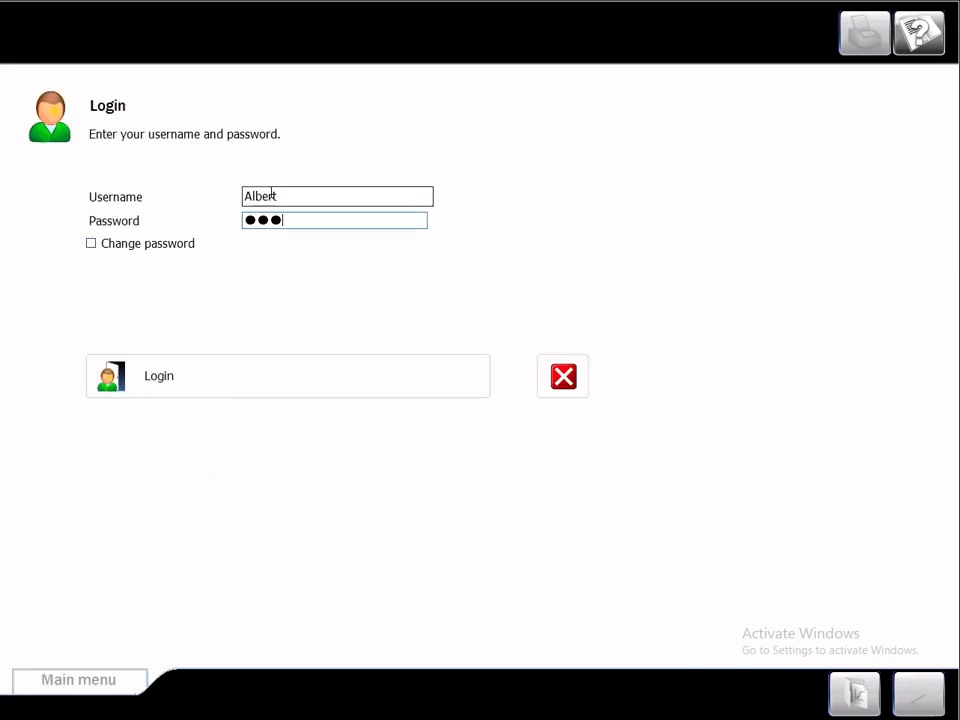
{"action": "left_click", "coordinate": [242, 388]}
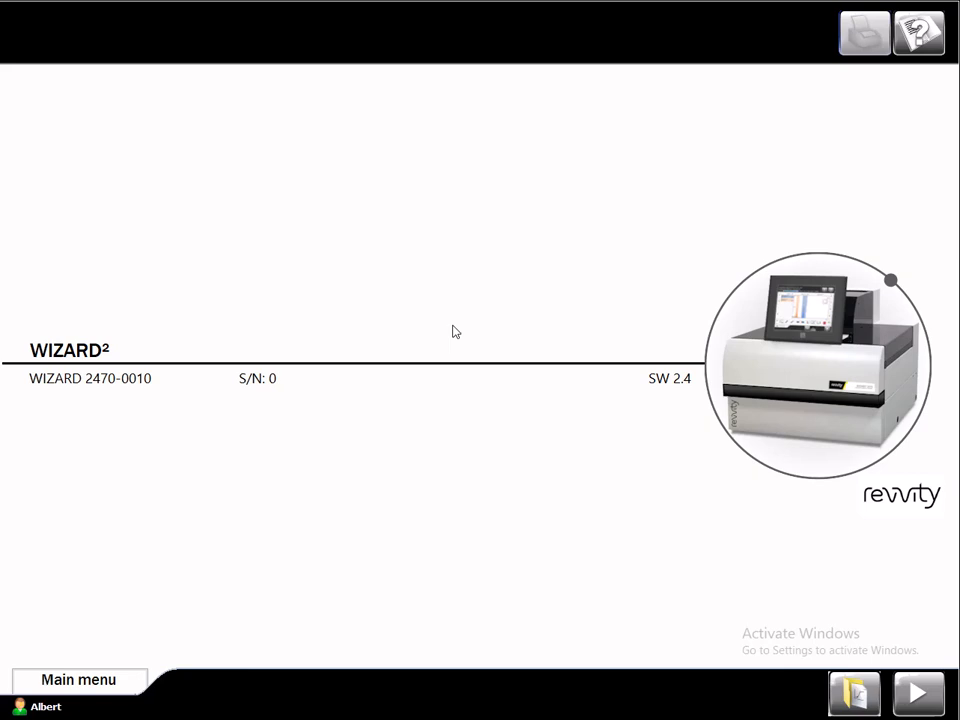
{"action": "left_click", "coordinate": [77, 679]}
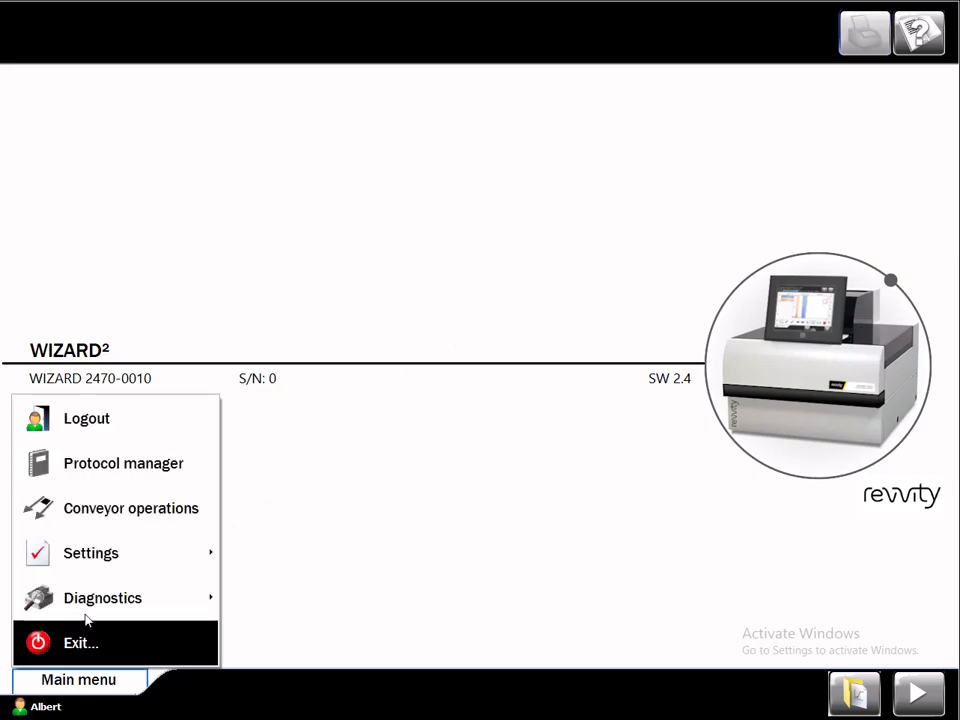
Log Albert out of WIZARD² UI via Main menu > Logout
{"action": "left_click", "coordinate": [126, 418]}
{"action": "left_click", "coordinate": [189, 385]}
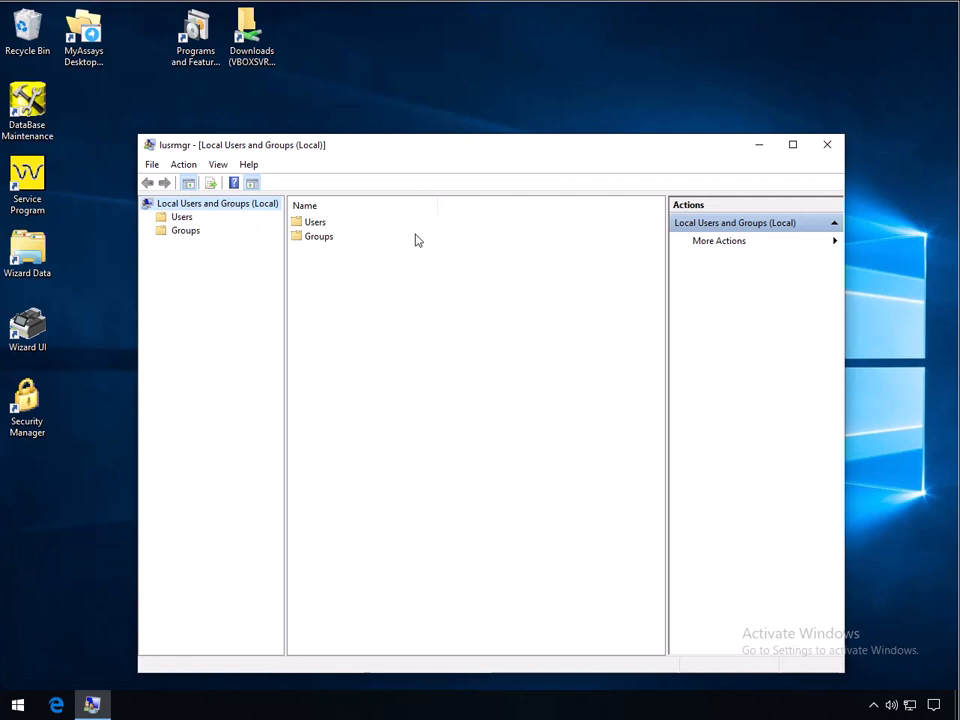
Create local user Marie with a password not requiring change at next logon
{"action": "double_click", "coordinate": [313, 226]}
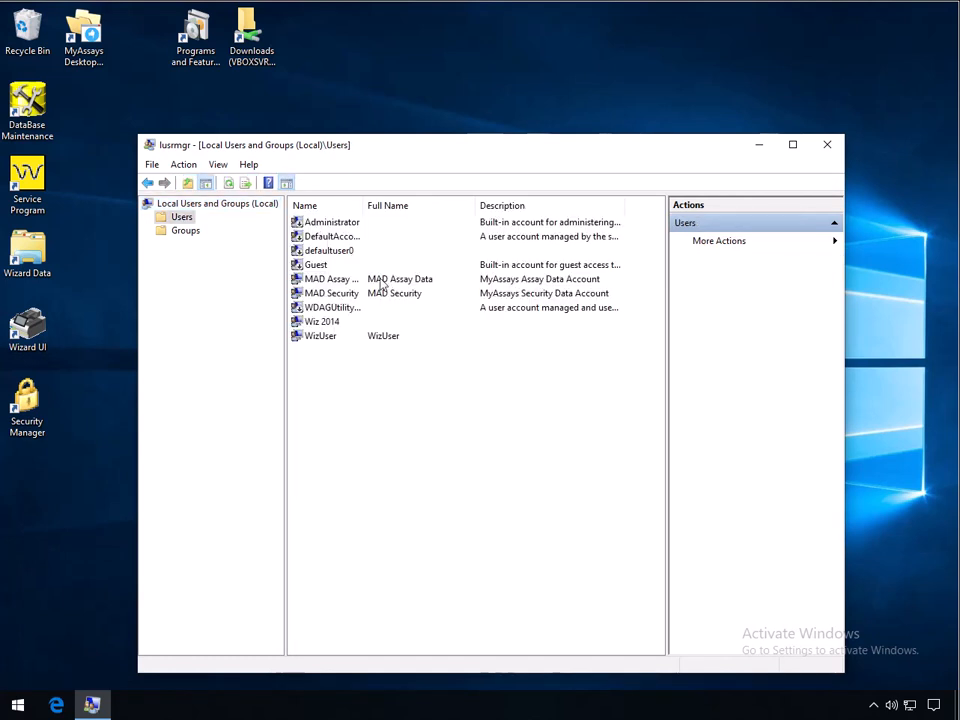
{"action": "right_click", "coordinate": [425, 367]}
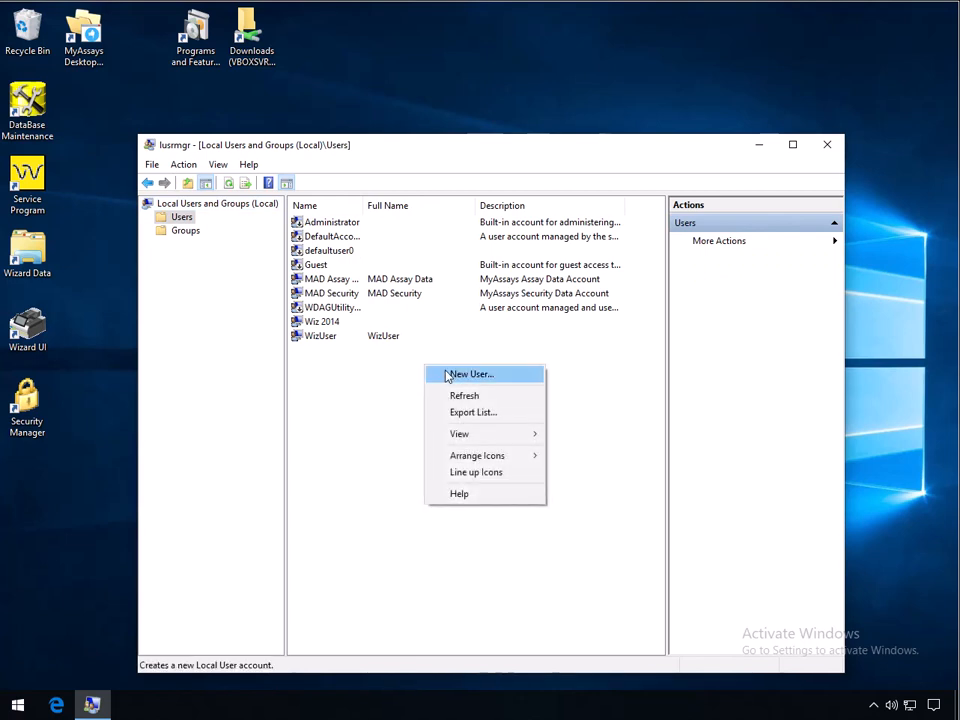
{"action": "left_click", "coordinate": [450, 375]}
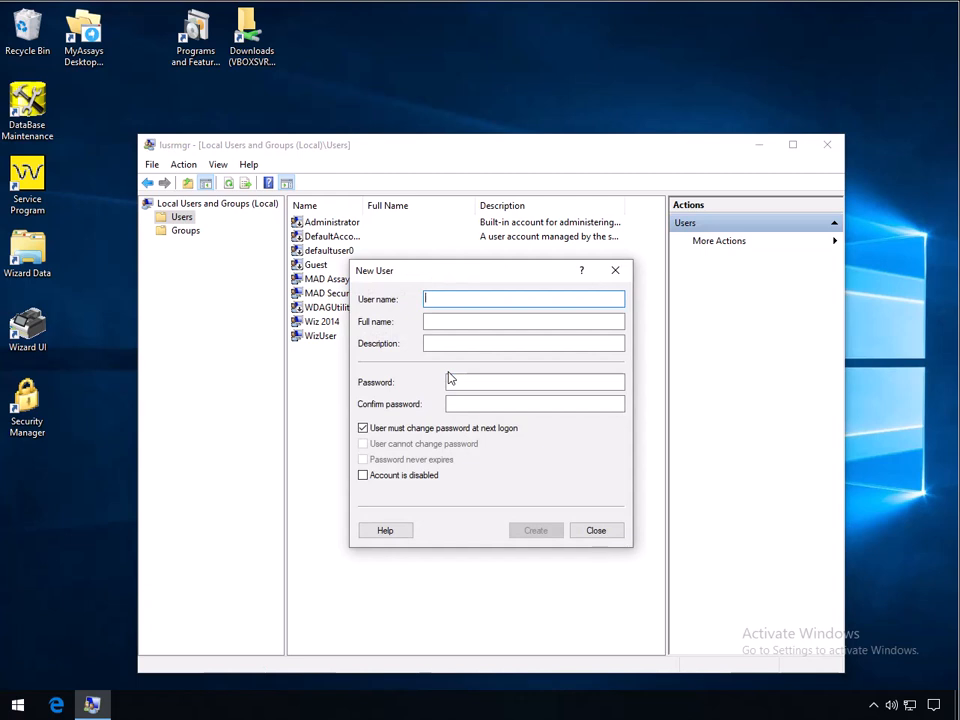
{"action": "type", "text": "Marie"}
{"action": "left_click", "coordinate": [476, 382]}
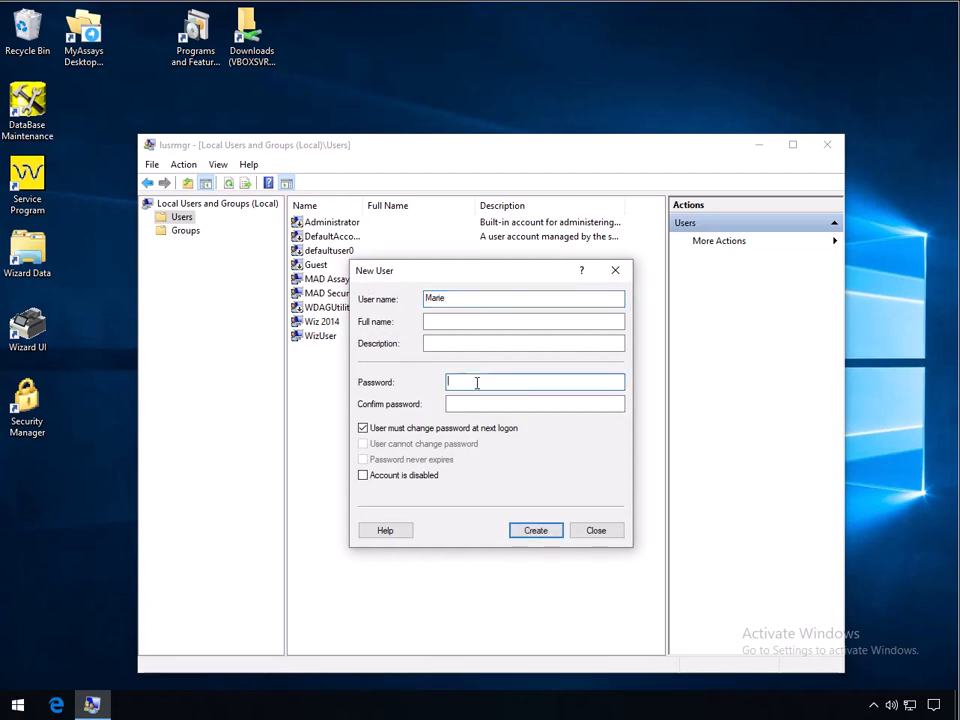
{"action": "type", "text": "****"}
{"action": "key", "text": "Tab"}
{"action": "type", "text": "****"}
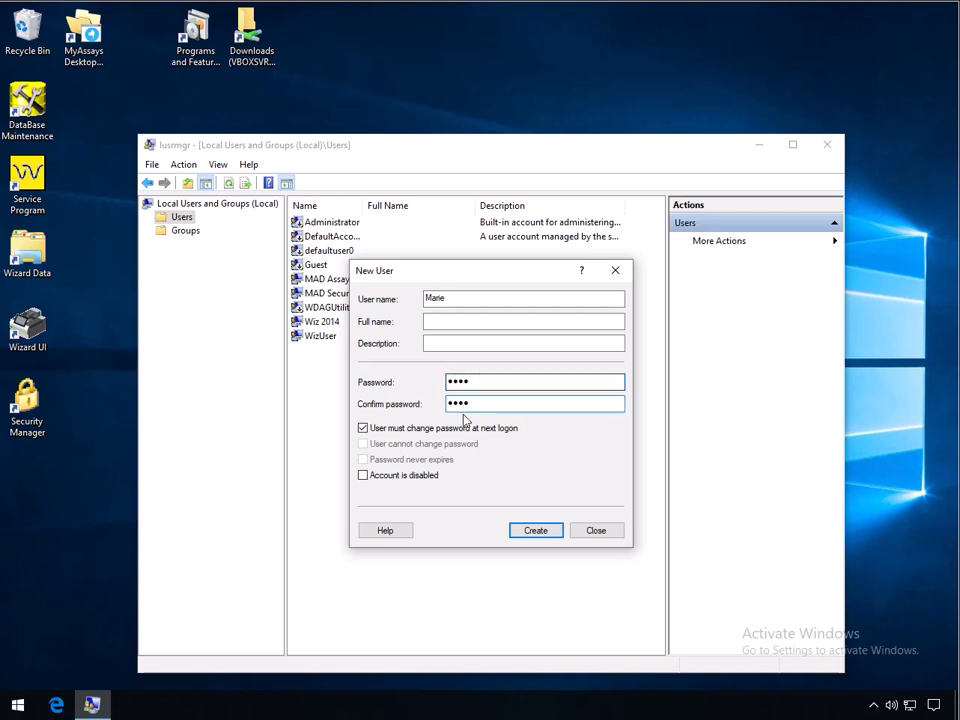
{"action": "left_click", "coordinate": [456, 430]}
{"action": "left_click", "coordinate": [534, 531]}
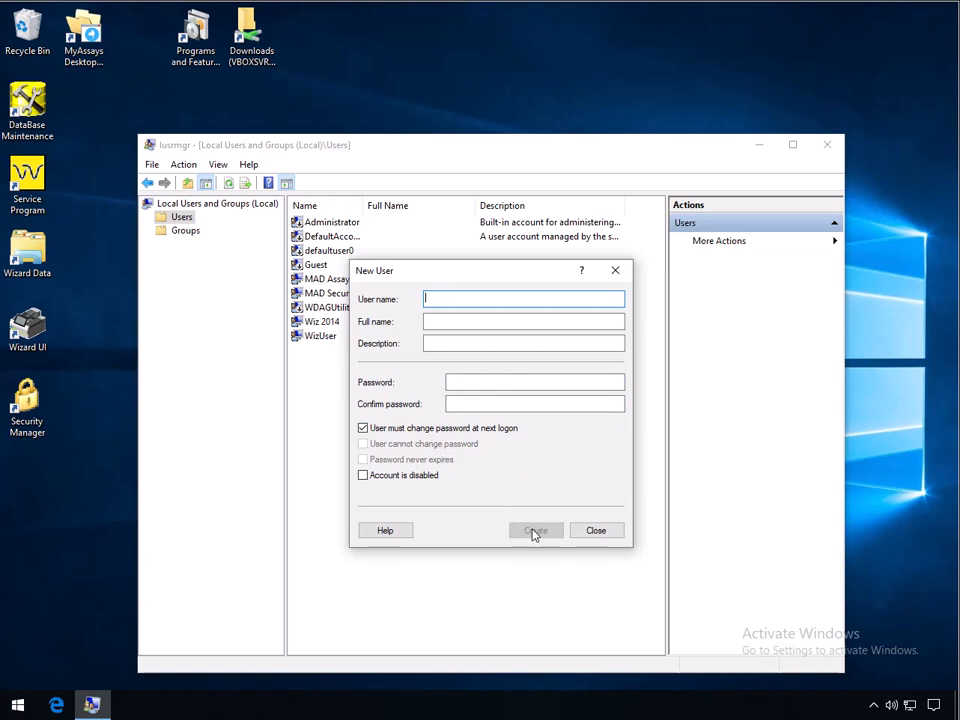
Create local user Bob with a never-expiring password and no forced change
{"action": "type", "text": "Bob"}
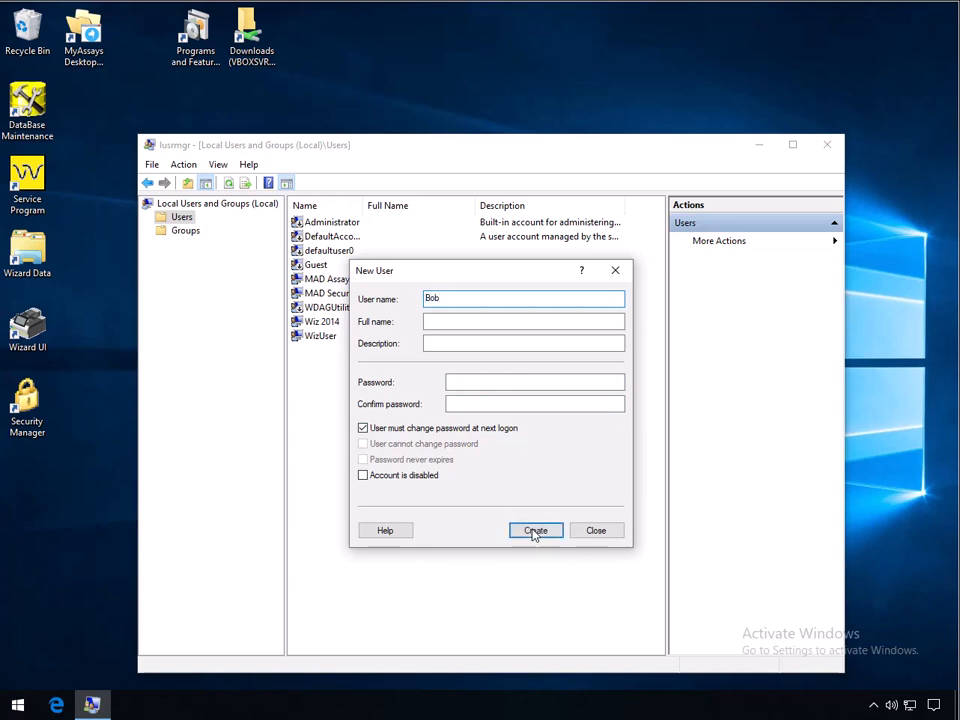
{"action": "left_click", "coordinate": [512, 382]}
{"action": "type", "text": "1234"}
{"action": "left_click", "coordinate": [488, 404]}
{"action": "type", "text": "1234"}
{"action": "left_click", "coordinate": [455, 428]}
{"action": "left_click", "coordinate": [449, 461]}
{"action": "left_click", "coordinate": [529, 531]}
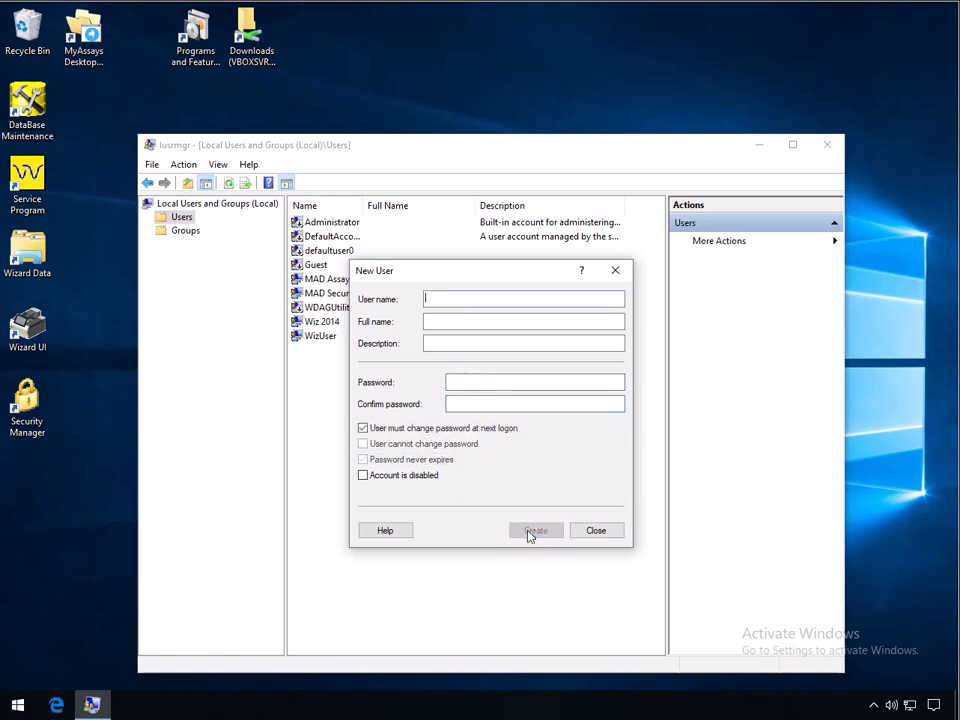
{"action": "left_click", "coordinate": [596, 530]}
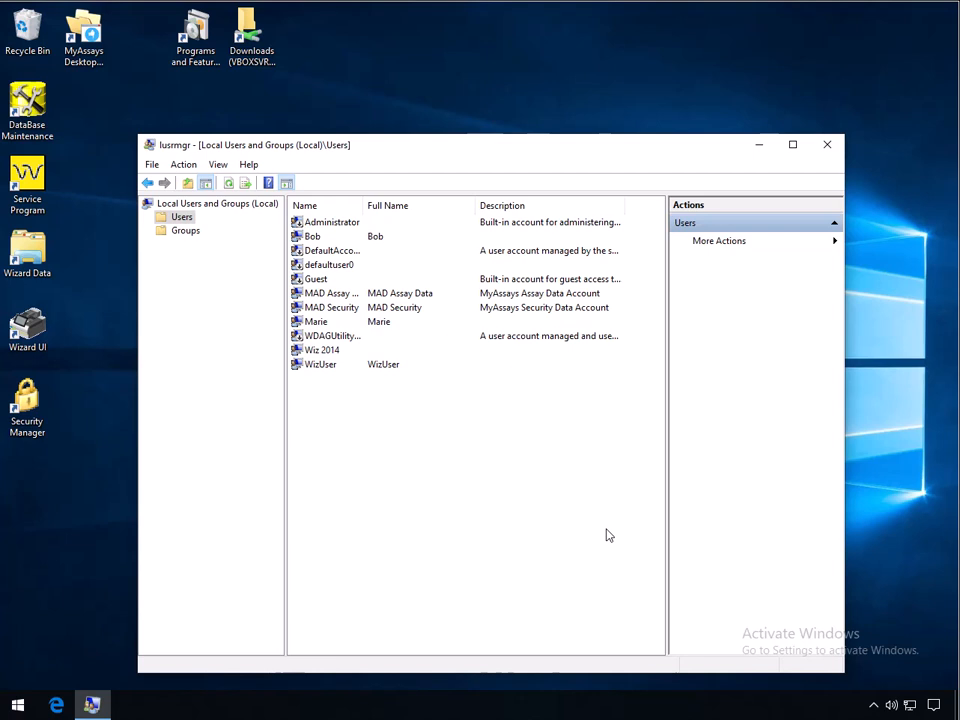
{"action": "double_click", "coordinate": [377, 240]}
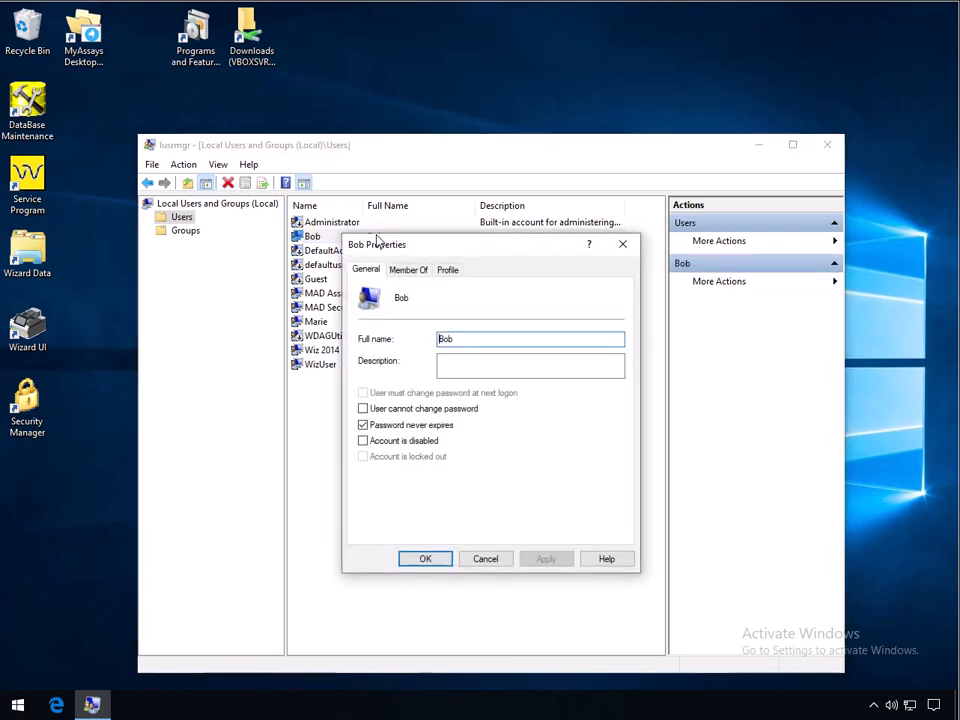
{"action": "left_click", "coordinate": [407, 273]}
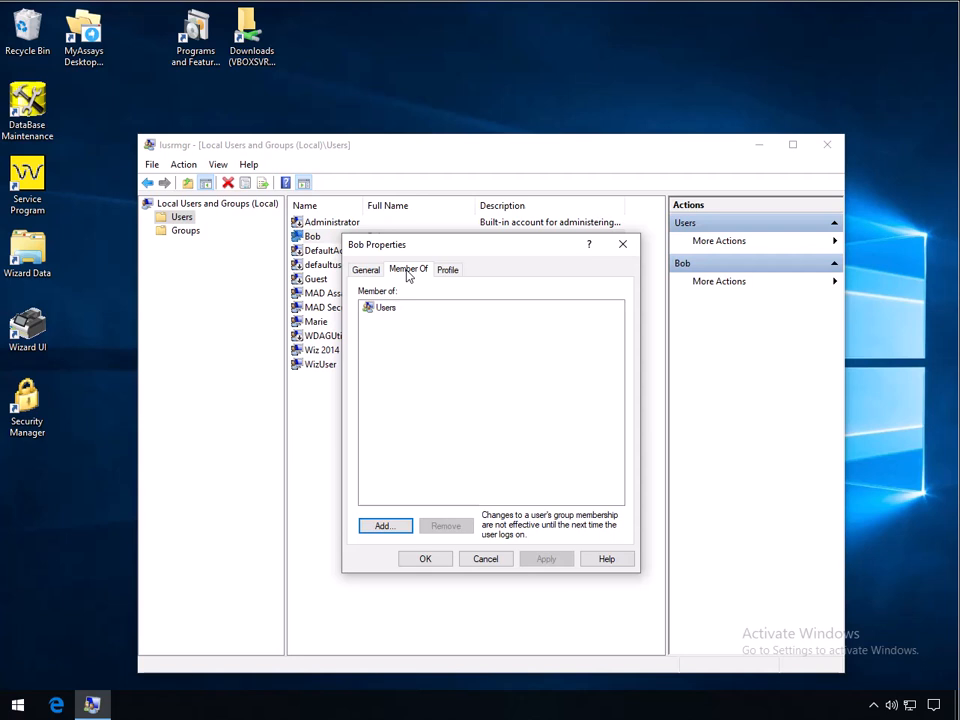
{"action": "left_click", "coordinate": [396, 526]}
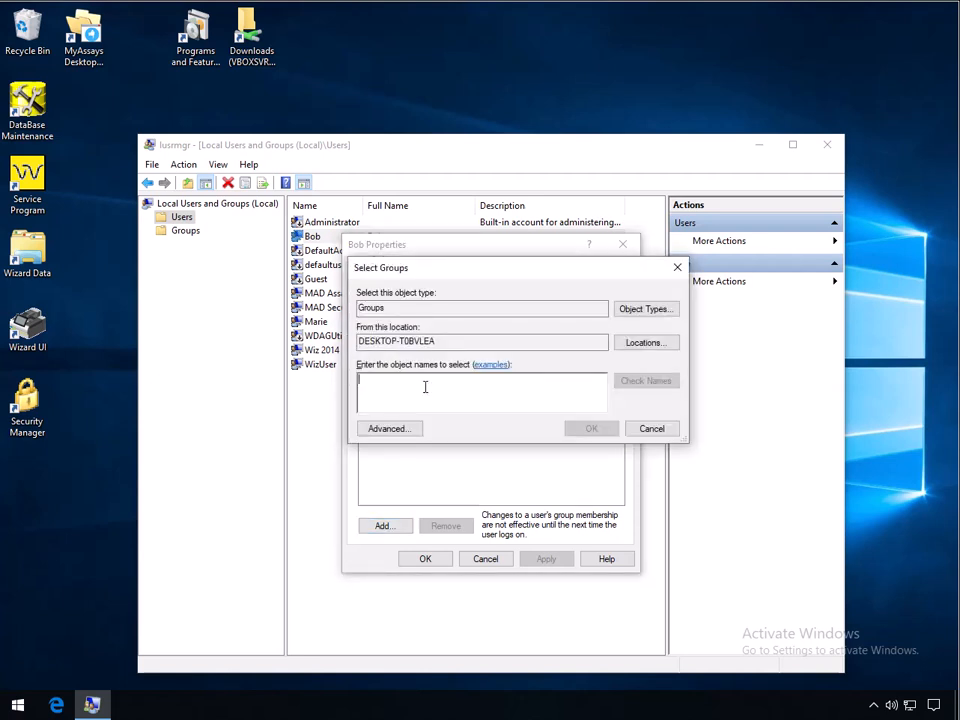
{"action": "type", "text": "WizUsers"}
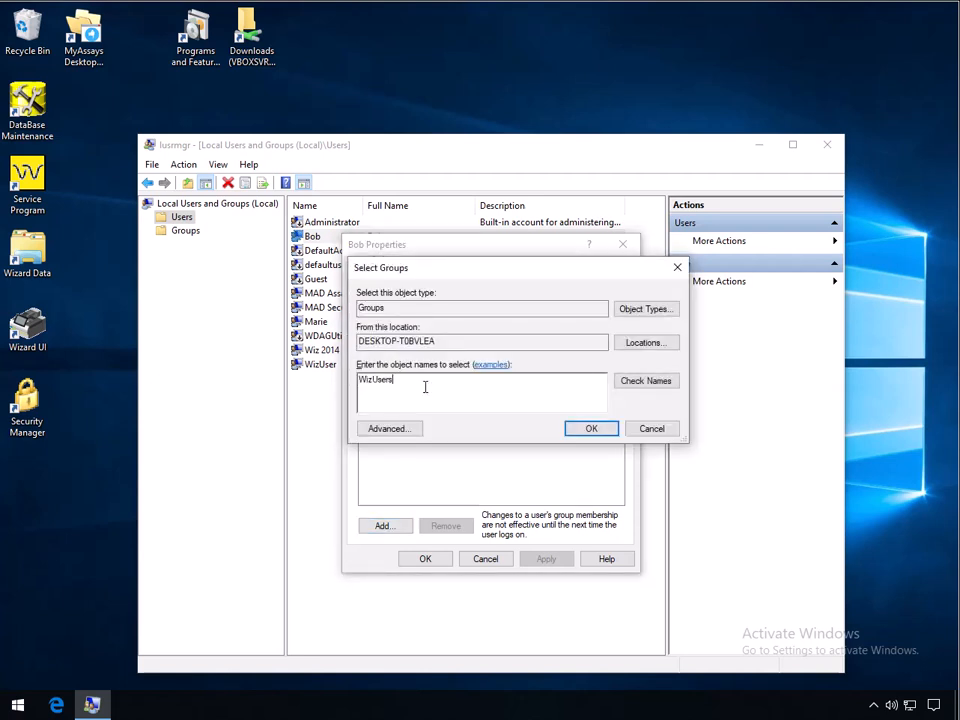
{"action": "left_click", "coordinate": [650, 385]}
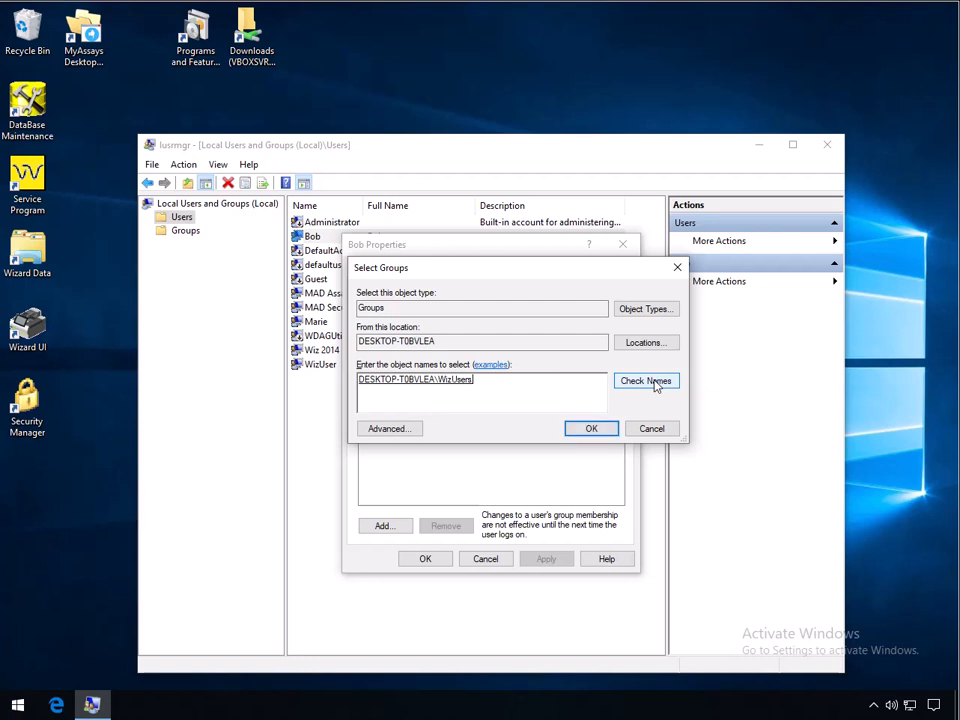
{"action": "left_click", "coordinate": [593, 432]}
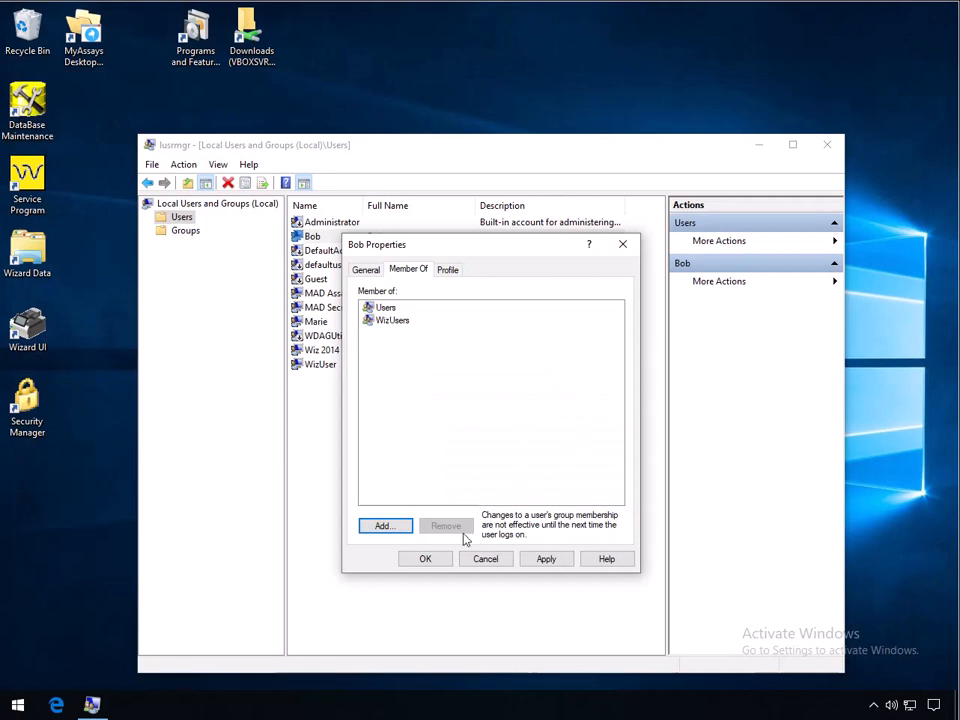
Remove Bob from the Users group and apply the change
{"action": "left_click", "coordinate": [384, 308]}
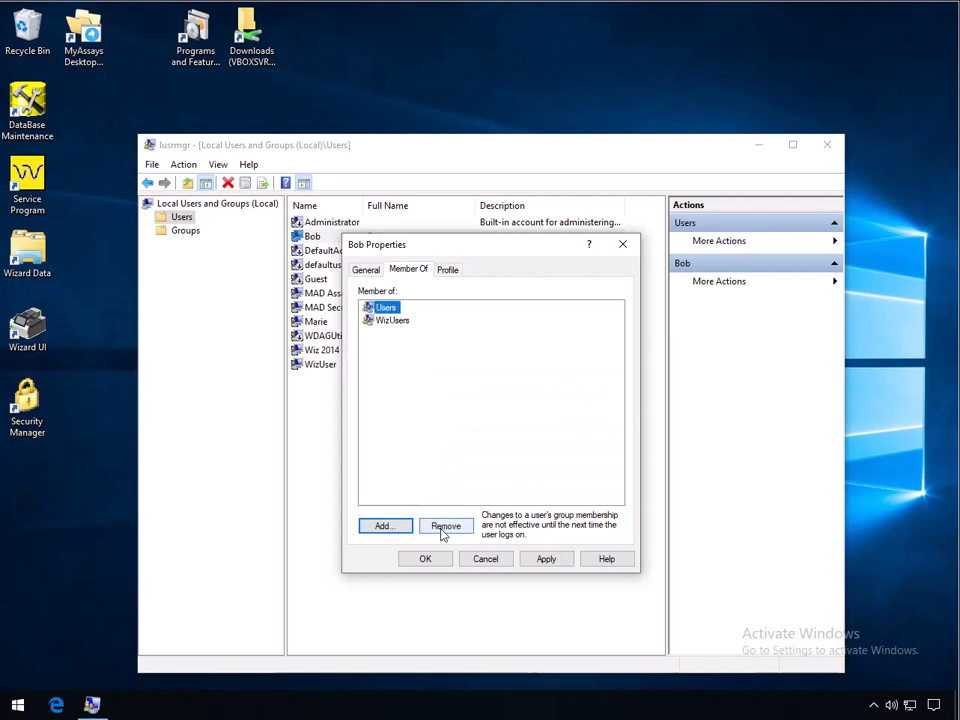
{"action": "left_click", "coordinate": [443, 528]}
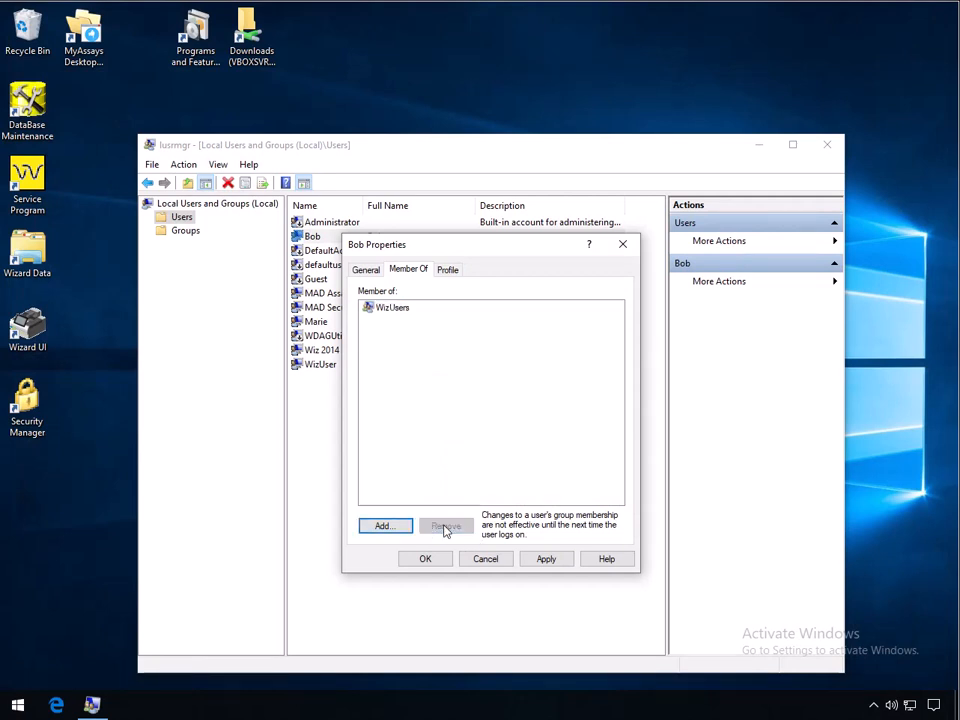
{"action": "left_click", "coordinate": [545, 561]}
{"action": "left_click", "coordinate": [423, 563]}
Remove the user below MAD Security from the Users group
{"action": "double_click", "coordinate": [350, 322]}
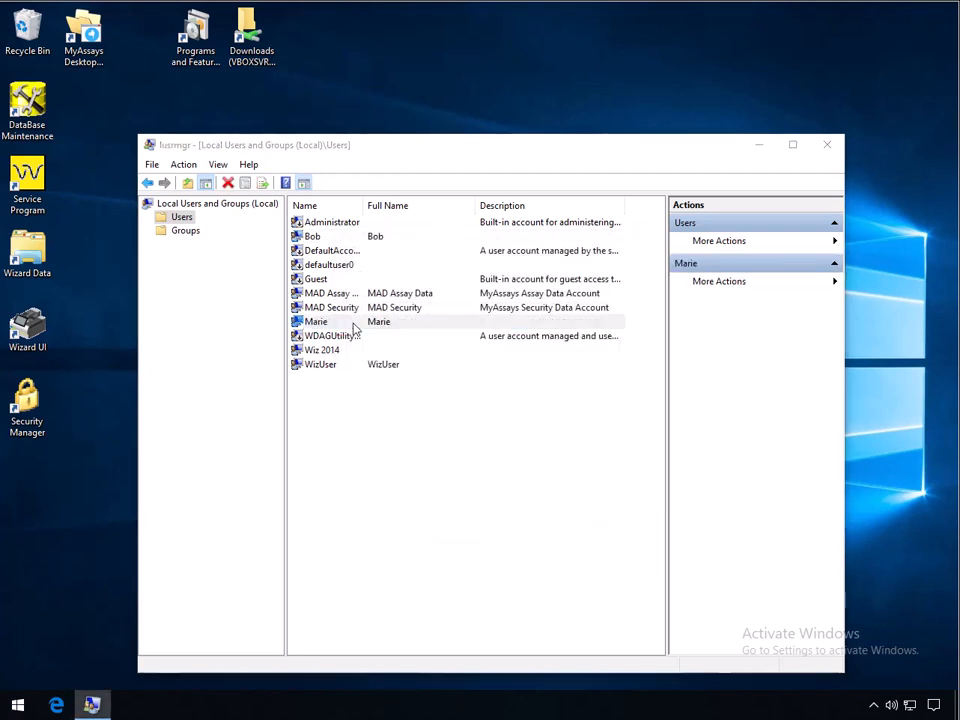
{"action": "left_click", "coordinate": [410, 270]}
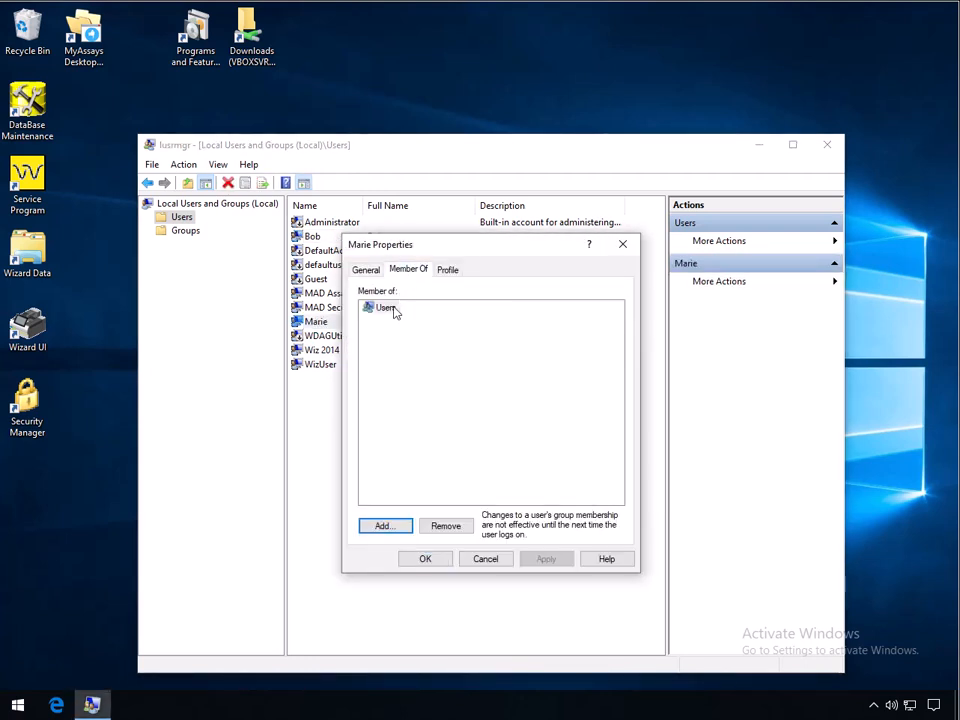
{"action": "left_click", "coordinate": [388, 309]}
{"action": "left_click", "coordinate": [445, 528]}
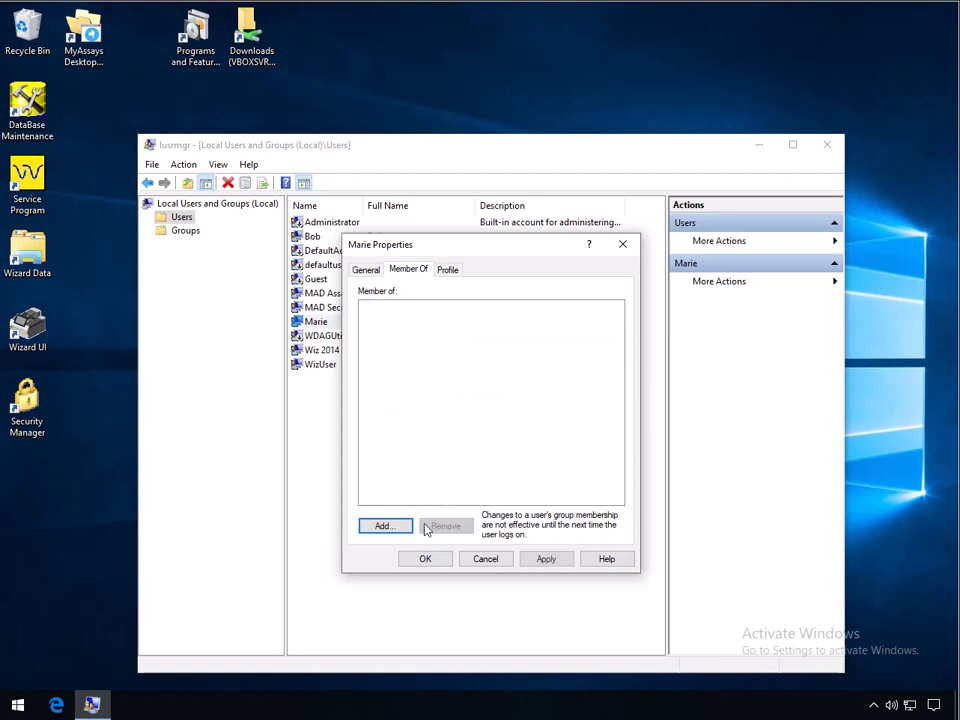
Add that user to WizUsers, apply, and close Local Users and Groups
{"action": "left_click", "coordinate": [391, 526]}
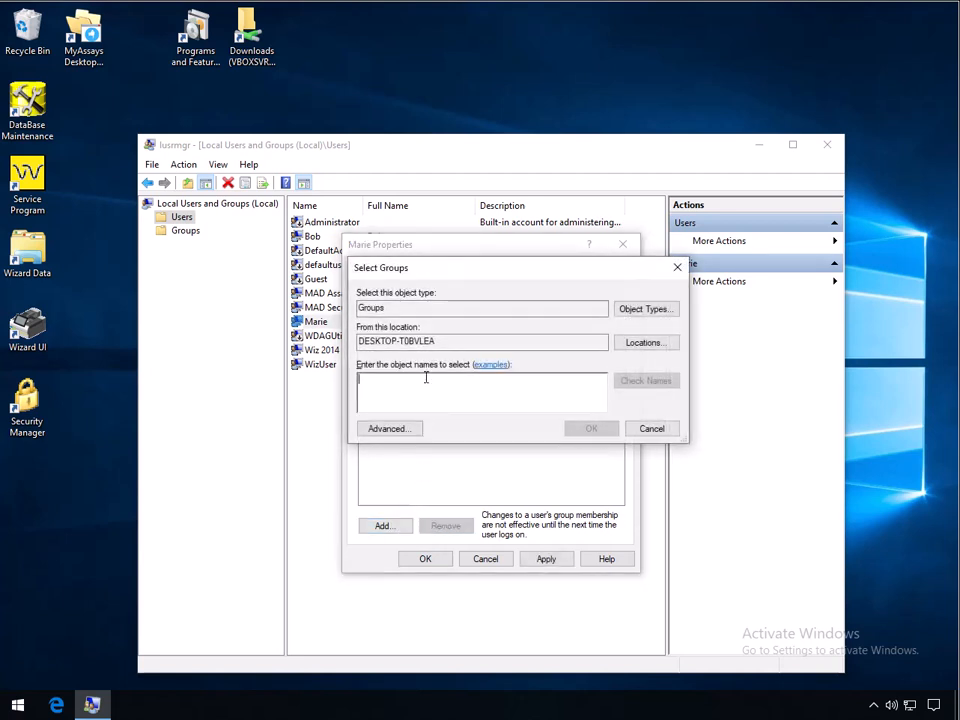
{"action": "type", "text": "WizUsers"}
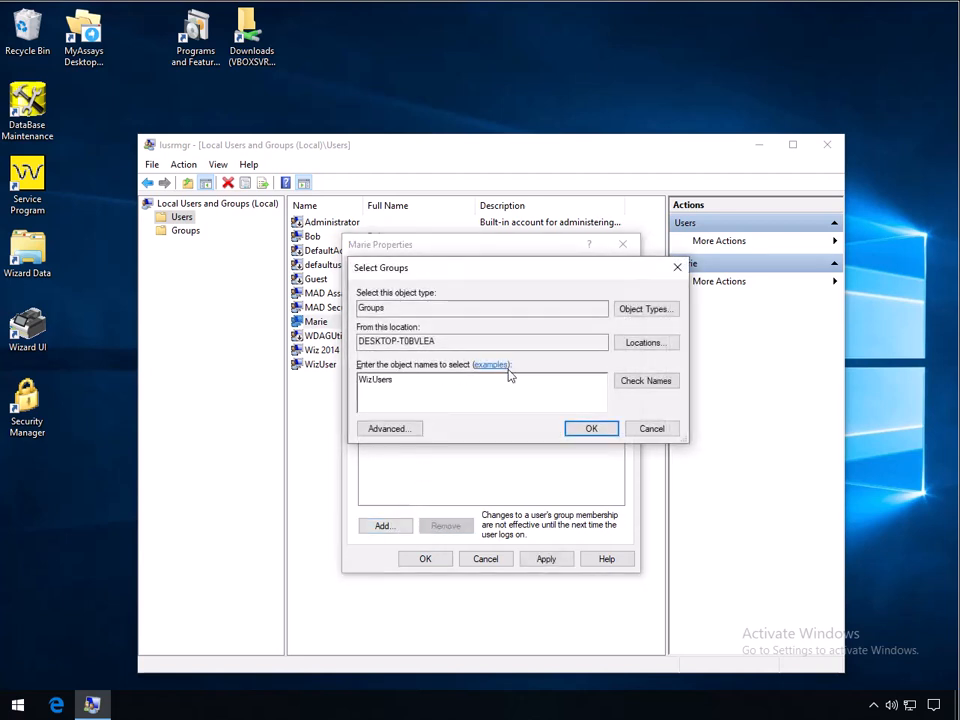
{"action": "left_click", "coordinate": [650, 380]}
{"action": "left_click", "coordinate": [591, 428]}
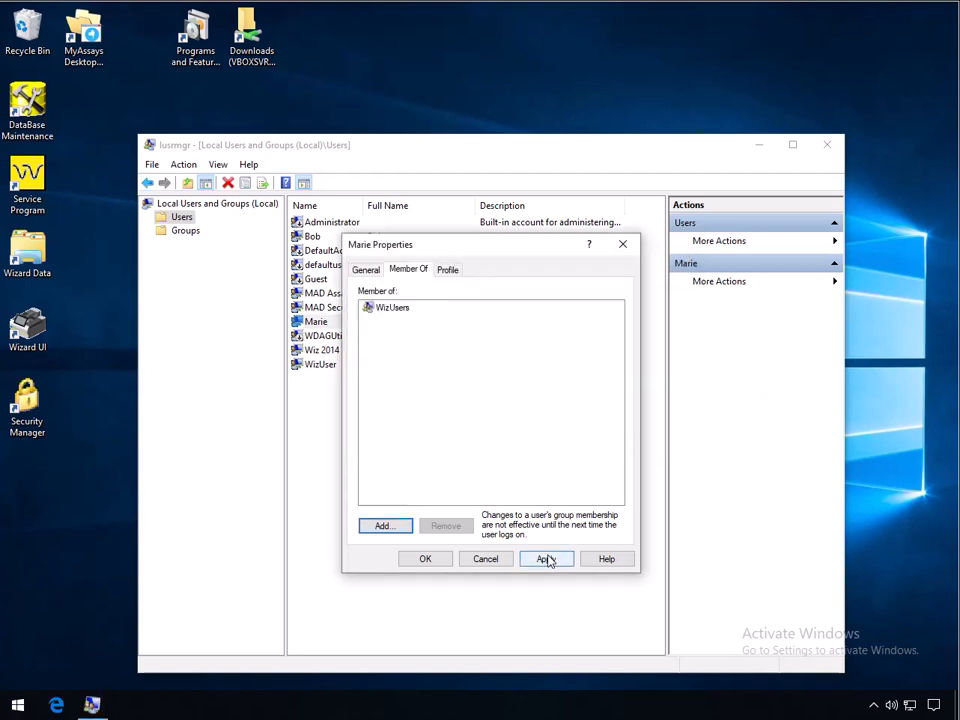
{"action": "left_click", "coordinate": [546, 559]}
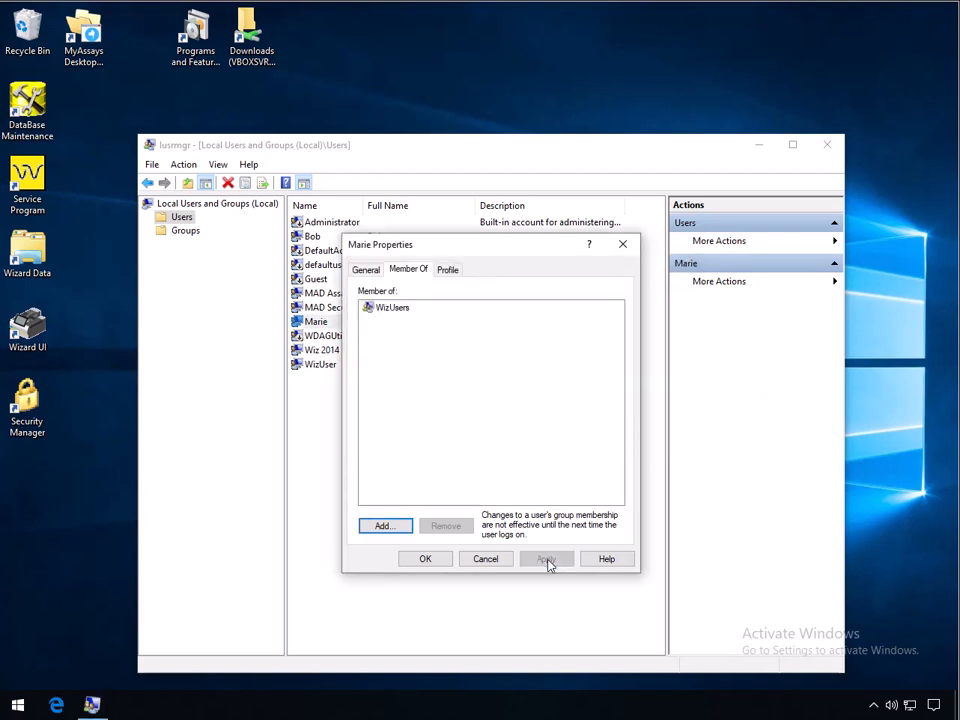
{"action": "left_click", "coordinate": [425, 559]}
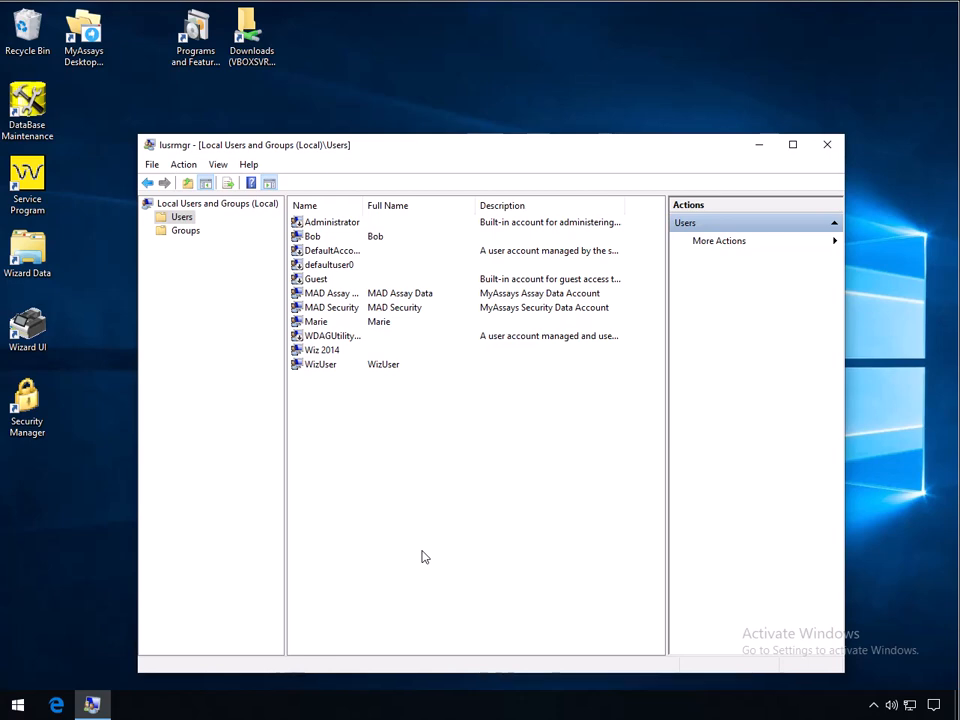
{"action": "left_click", "coordinate": [829, 146]}
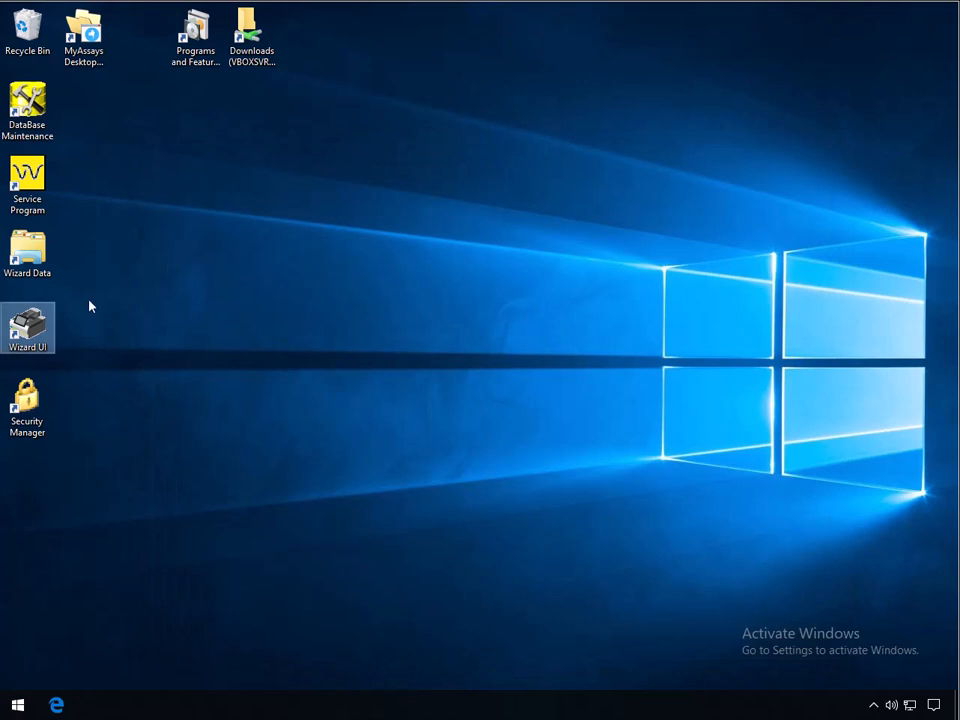
Launch MyAssays Desktop Explorer and log in with the administrator username and password
{"action": "double_click", "coordinate": [85, 38]}
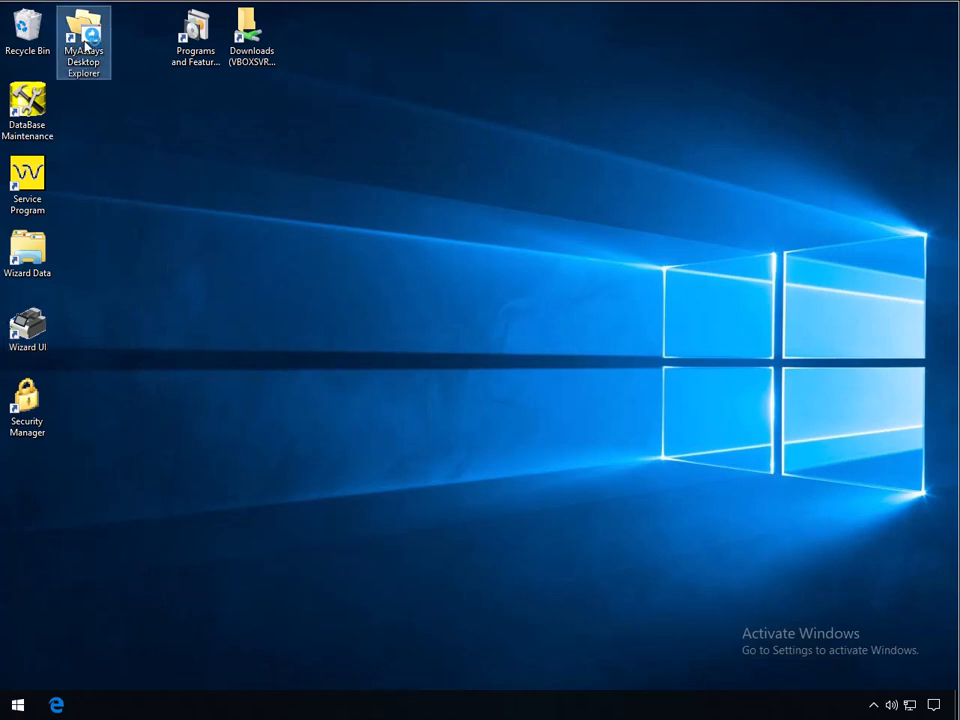
{"action": "type", "text": "Wiz 2014"}
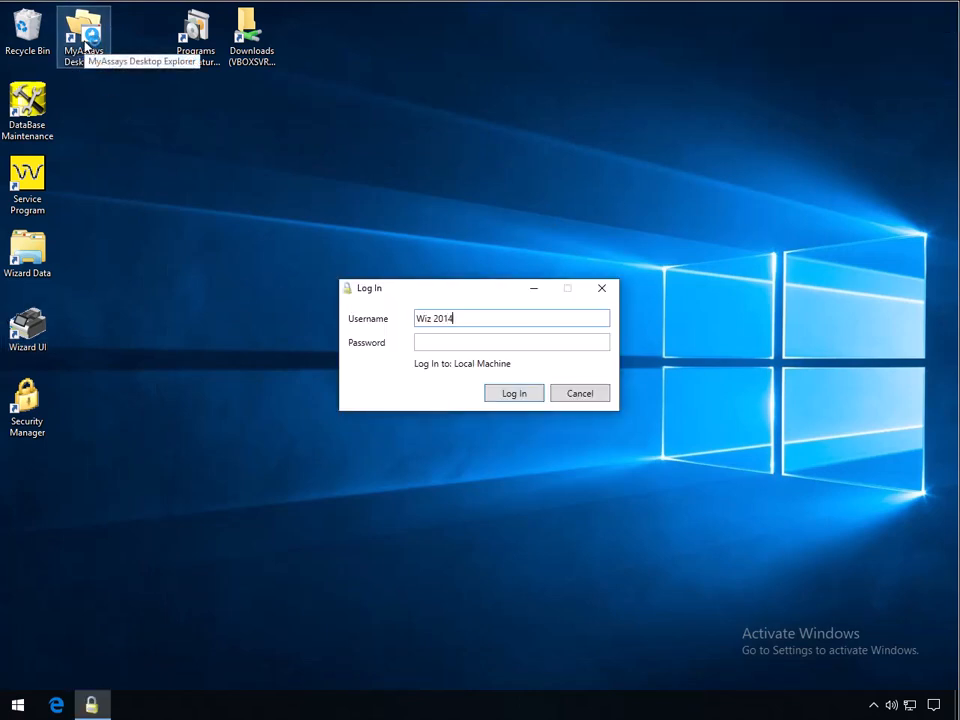
{"action": "key", "text": "Tab"}
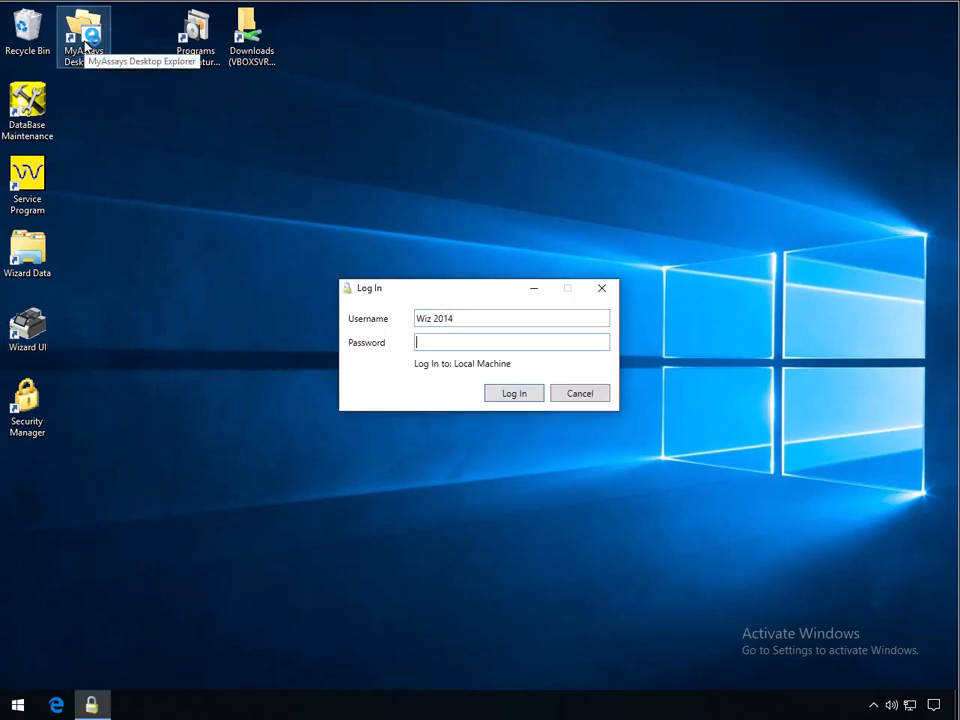
{"action": "type", "text": "••"}
{"action": "key", "text": "Return"}
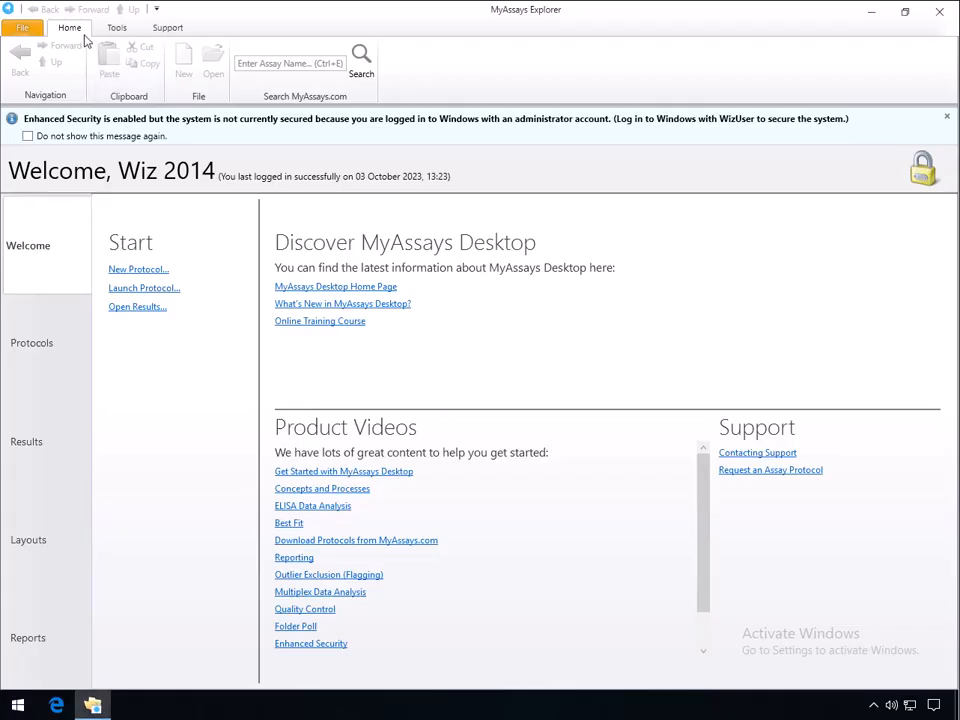
Open Tools > Security Management and the details of the user below Administrator
{"action": "left_click", "coordinate": [113, 36]}
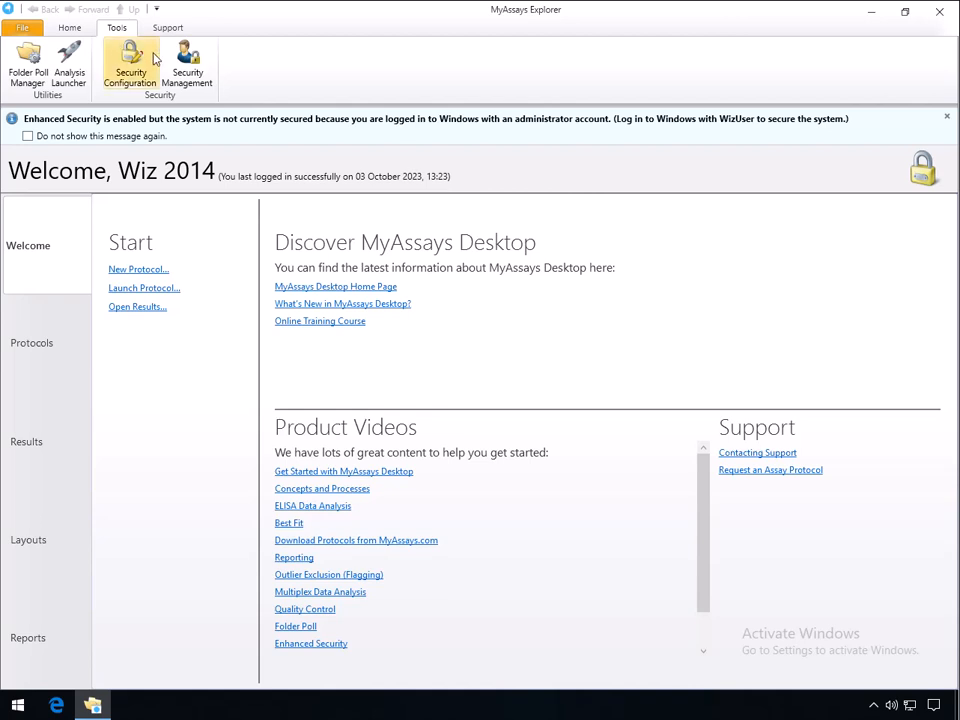
{"action": "left_click", "coordinate": [187, 67]}
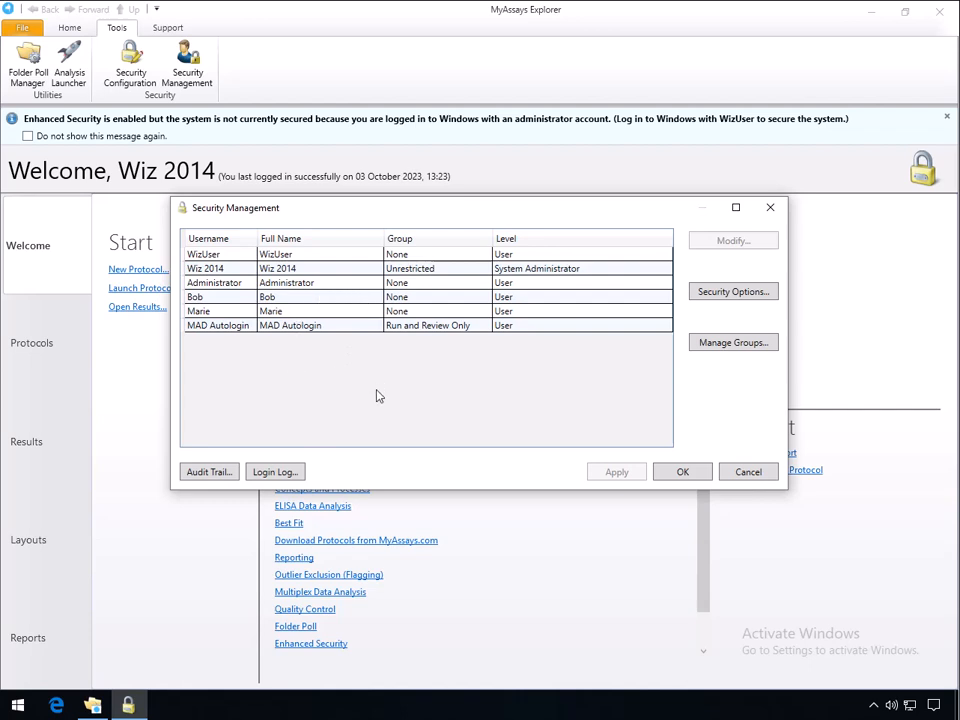
{"action": "double_click", "coordinate": [331, 300]}
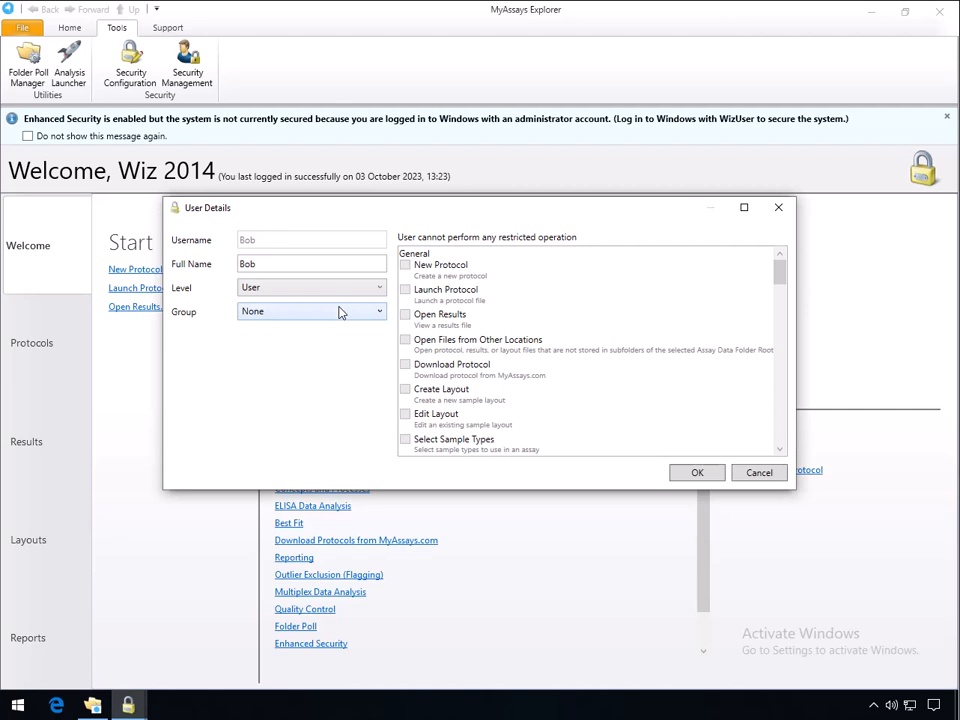
Keep level User, assign the Run and Review Only group, save, and open Manage Groups
{"action": "left_click", "coordinate": [337, 289]}
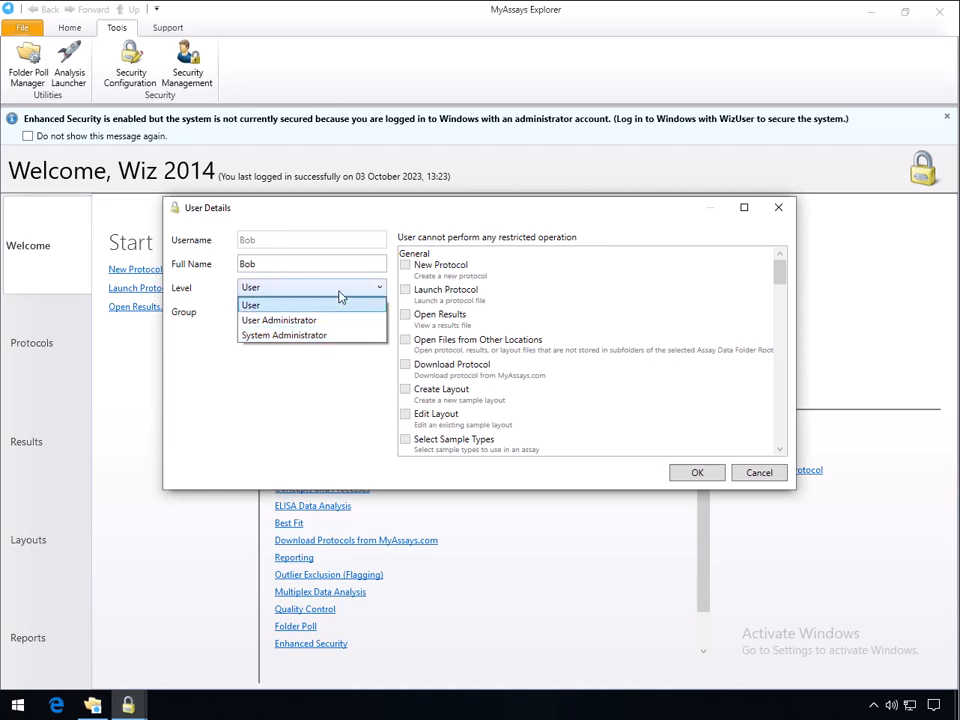
{"action": "left_click", "coordinate": [339, 292]}
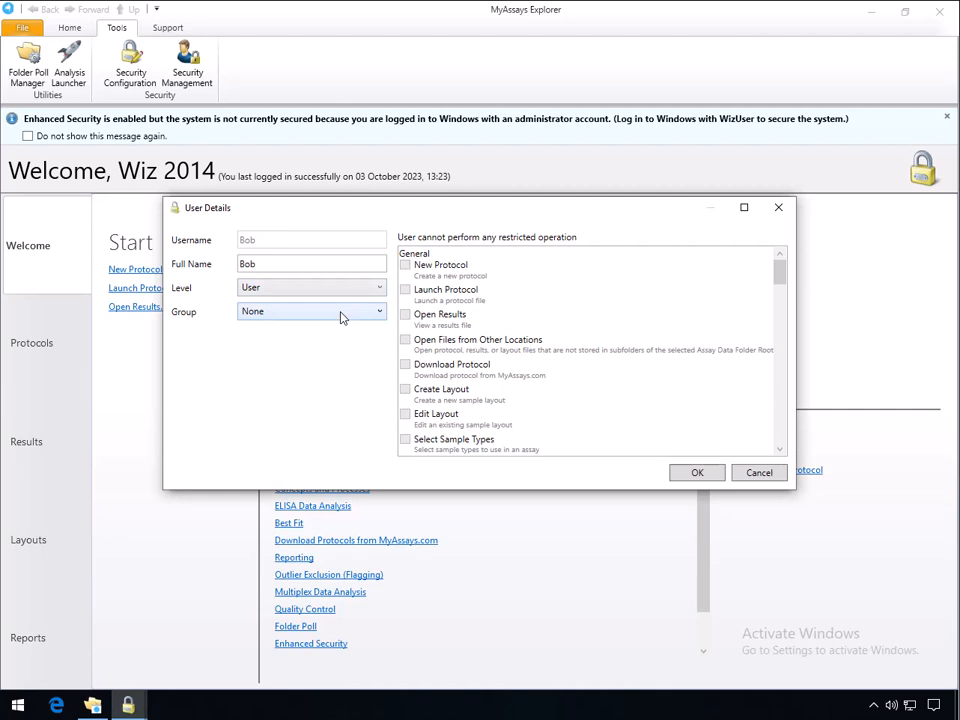
{"action": "left_click", "coordinate": [341, 317]}
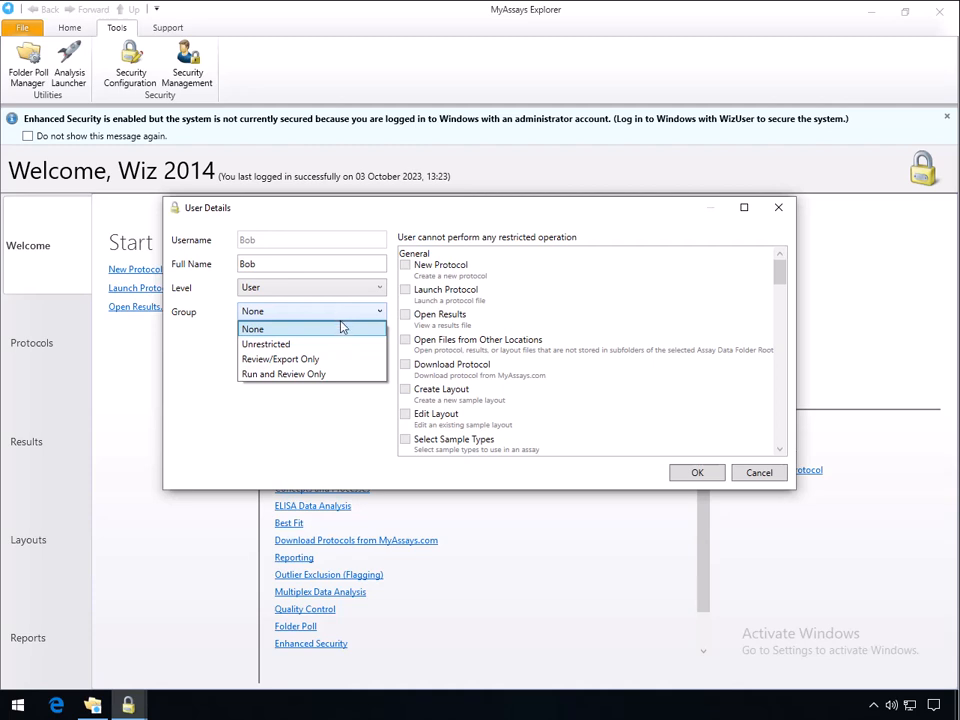
{"action": "left_click", "coordinate": [335, 374]}
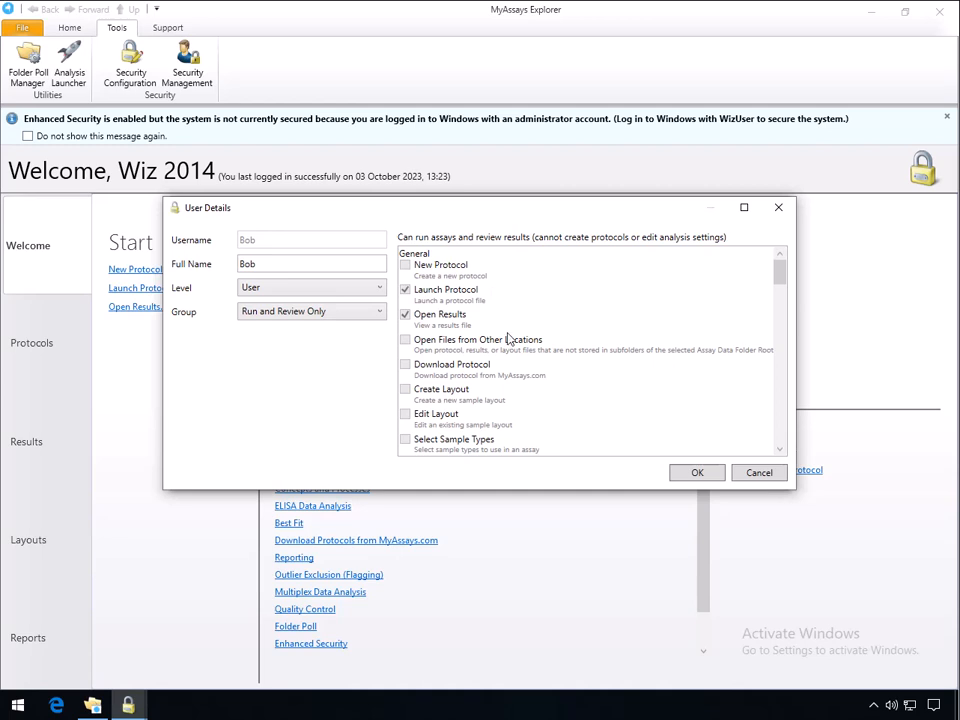
{"action": "left_click", "coordinate": [697, 476]}
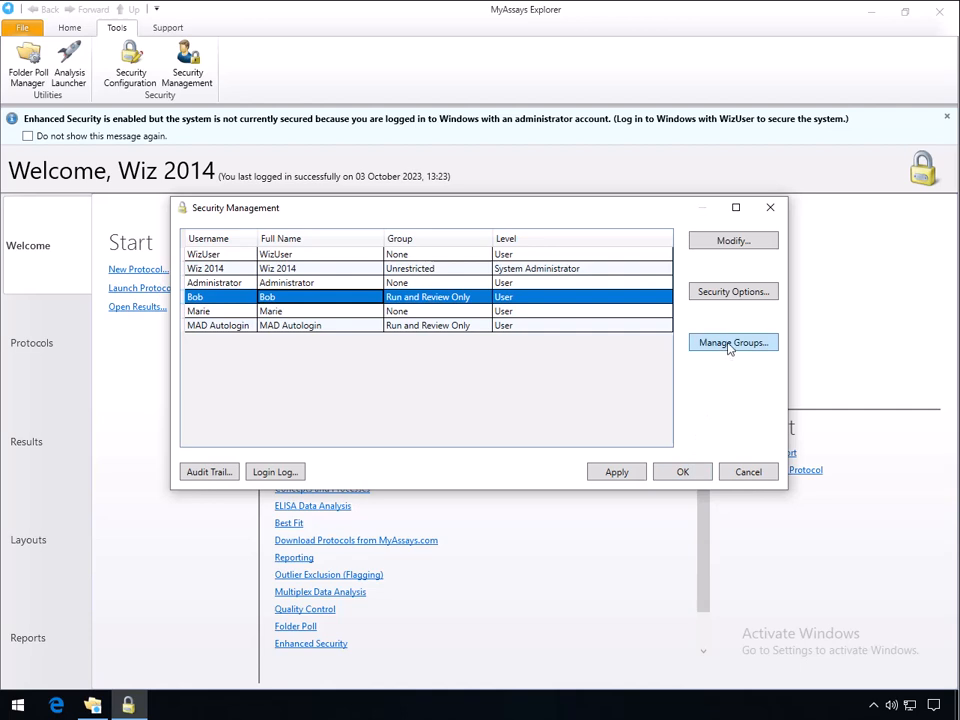
{"action": "left_click", "coordinate": [729, 343]}
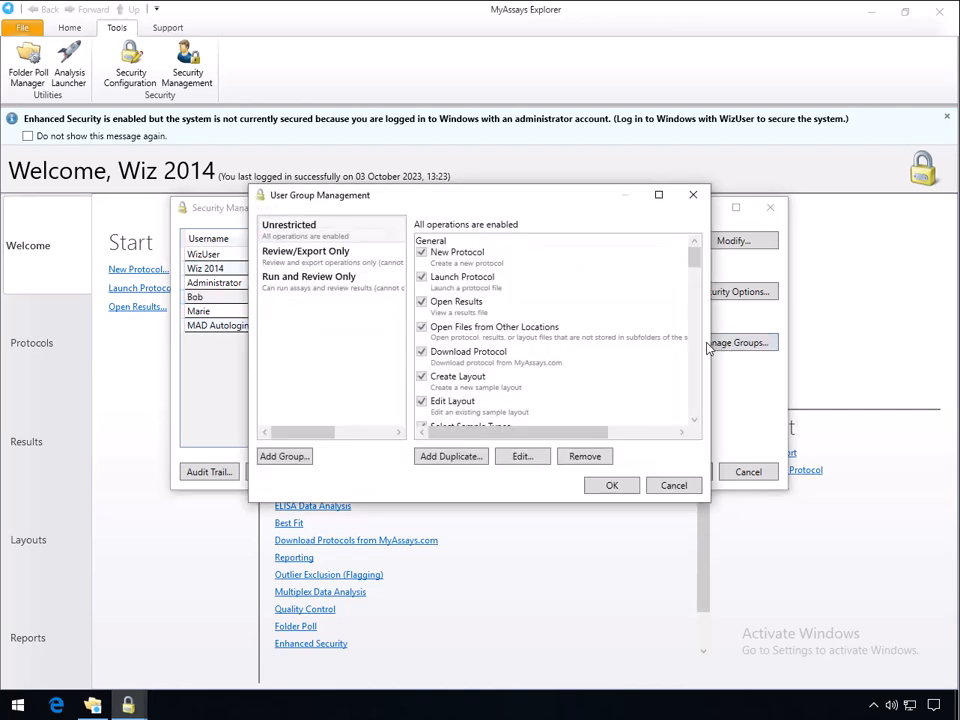
Review the Unrestricted group's General operations, all enabled, and open the group for editing
{"action": "left_click", "coordinate": [355, 243]}
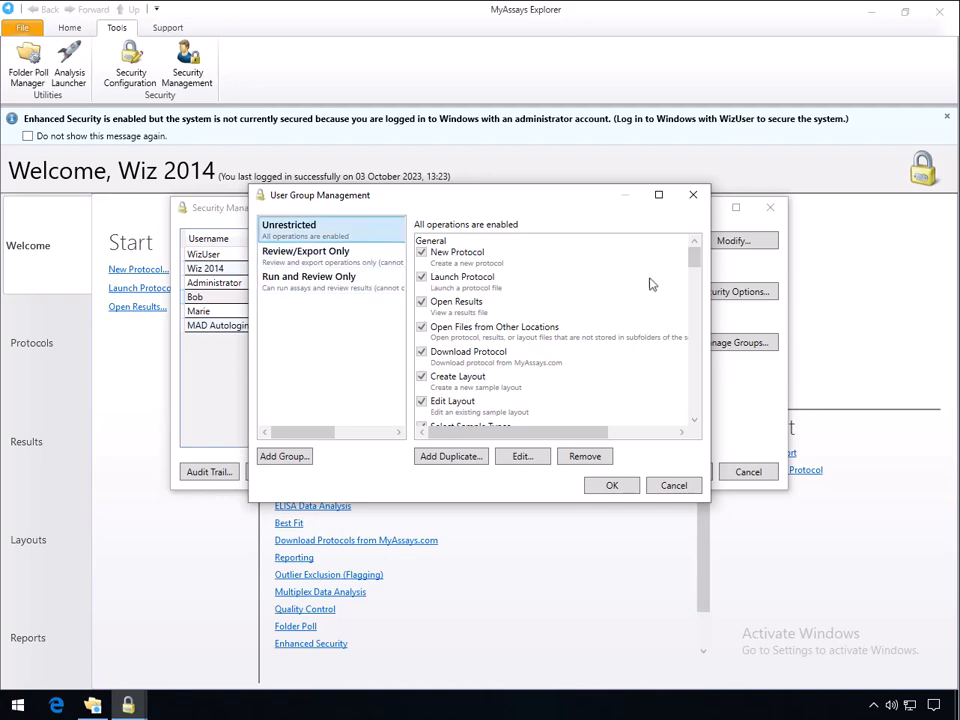
{"action": "left_click_drag", "start_coordinate": [696, 266], "coordinate": [698, 343]}
{"action": "left_click_drag", "start_coordinate": [697, 345], "coordinate": [699, 366]}
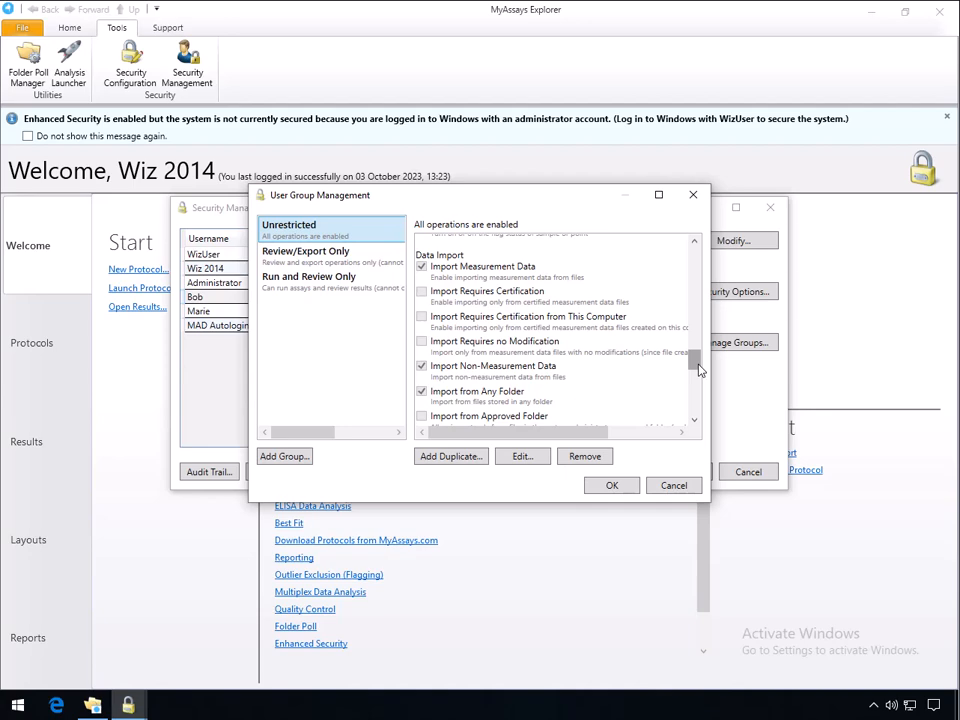
{"action": "left_click", "coordinate": [523, 456]}
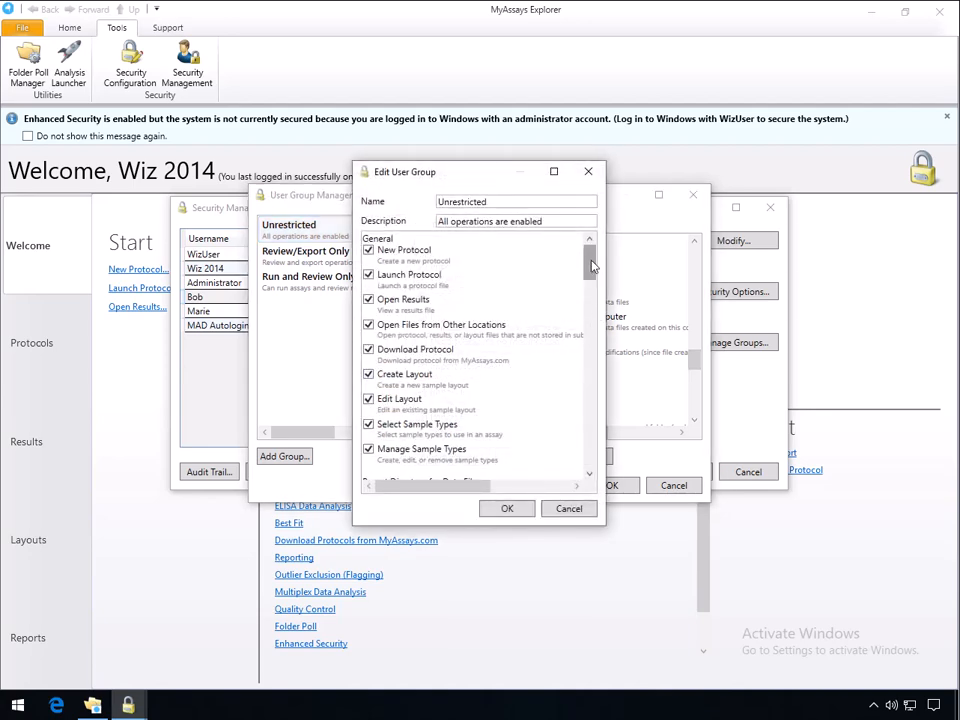
Enable Import Requires Certification and Import Requires Certification from This Computer for Unrestricted, then save
{"action": "scroll", "coordinate": [592, 265], "scroll_direction": "down", "scroll_amount": 10}
{"action": "left_click", "coordinate": [458, 279]}
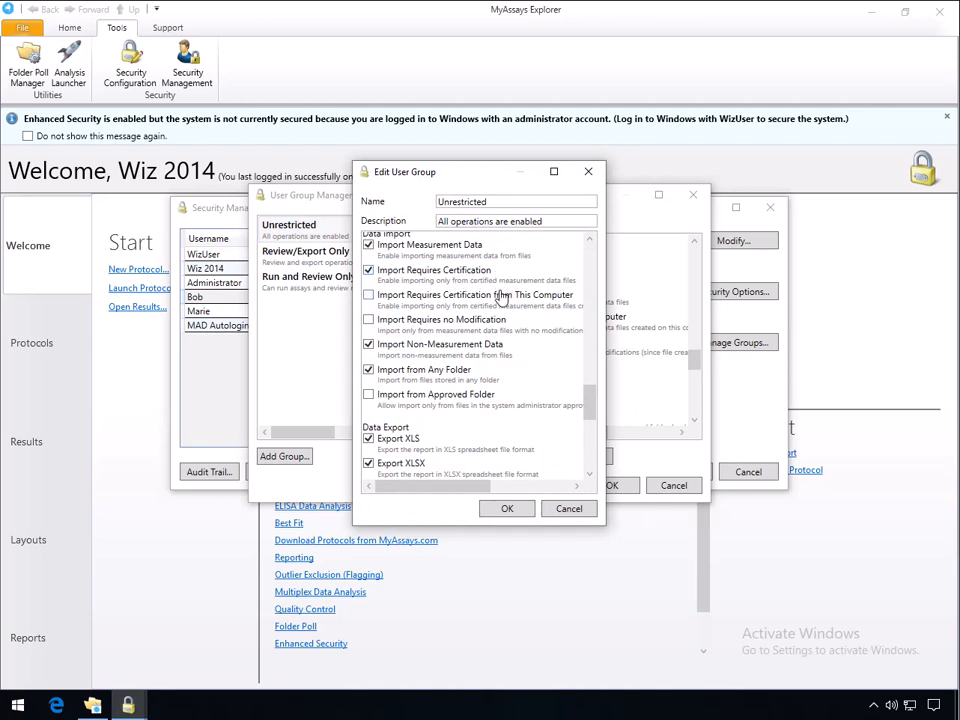
{"action": "left_click", "coordinate": [492, 307]}
{"action": "left_click", "coordinate": [513, 511]}
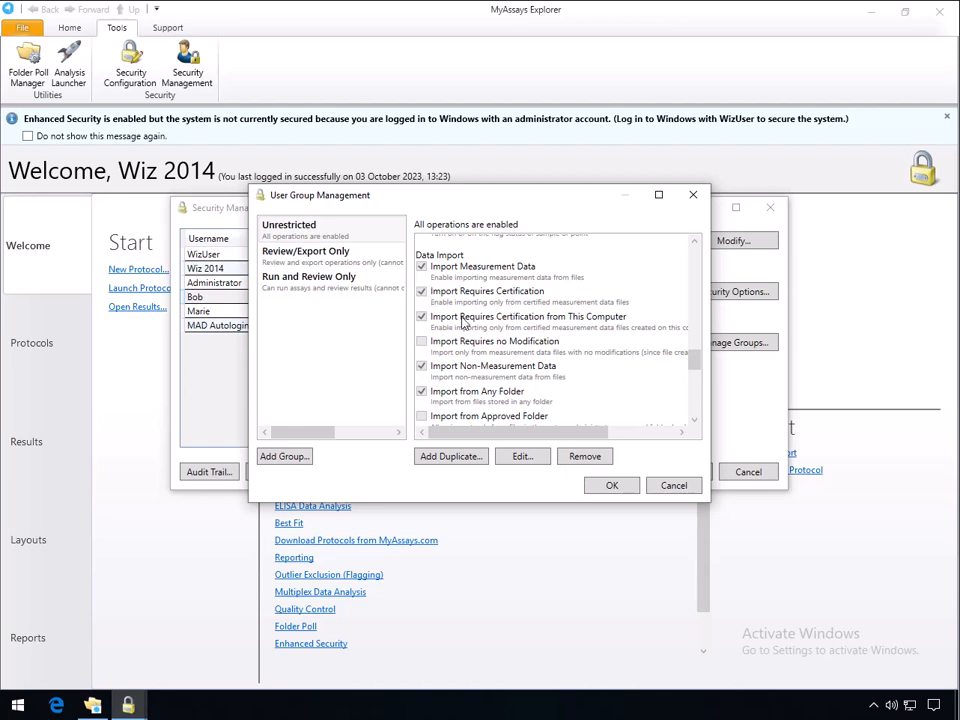
{"action": "left_click", "coordinate": [613, 485]}
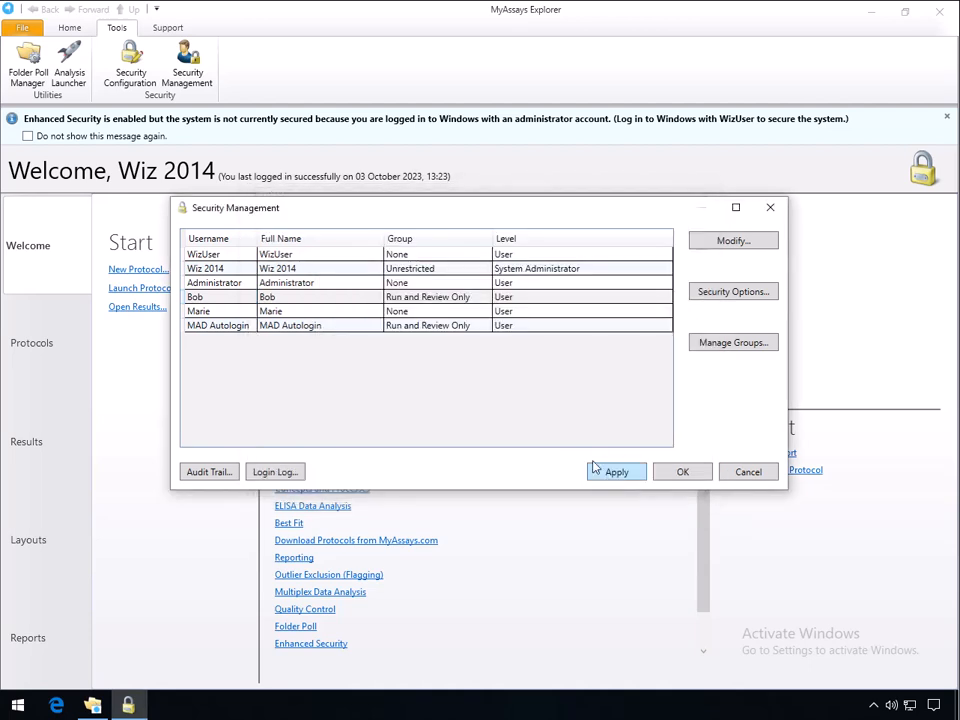
Assign the fifth listed user to the Unrestricted group and save the security settings
{"action": "double_click", "coordinate": [440, 311]}
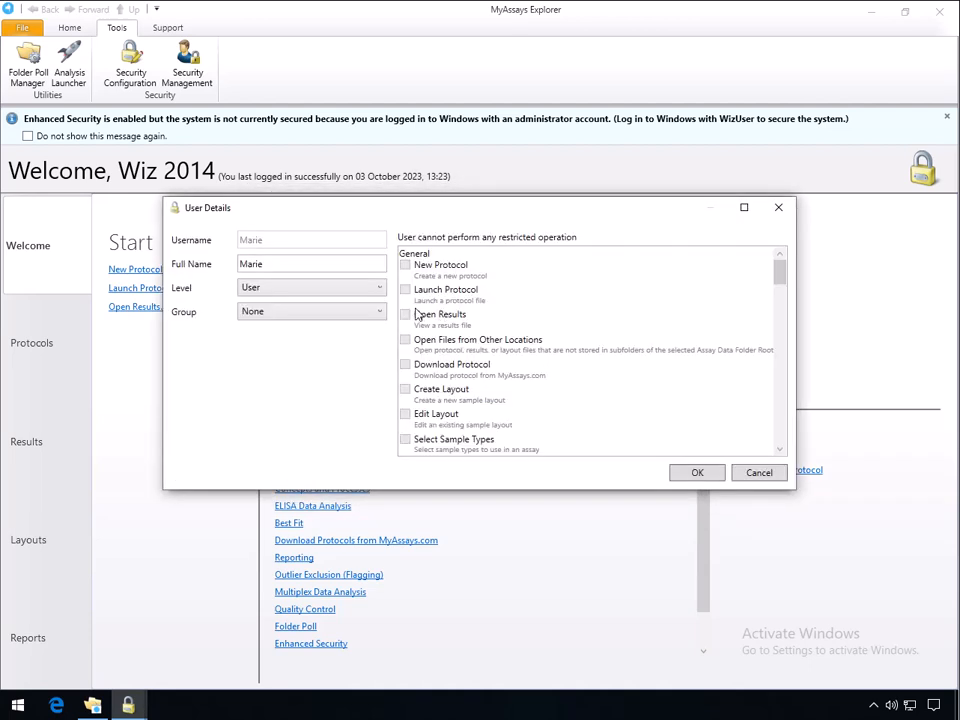
{"action": "left_click", "coordinate": [342, 317]}
{"action": "left_click", "coordinate": [332, 344]}
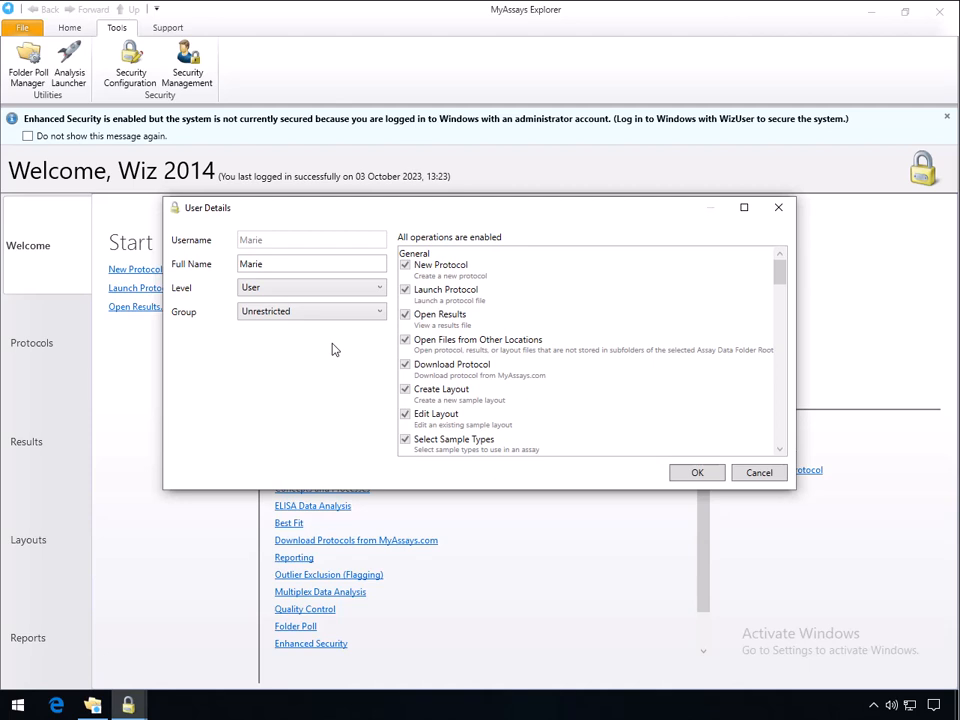
{"action": "left_click", "coordinate": [705, 474]}
{"action": "left_click", "coordinate": [695, 476]}
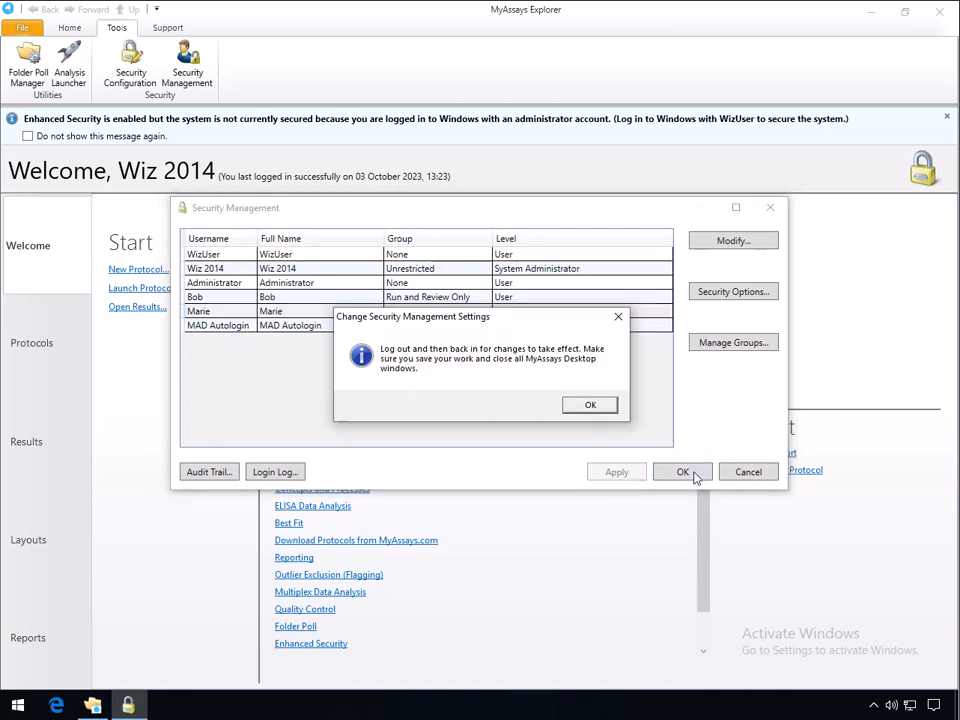
{"action": "left_click", "coordinate": [598, 407]}
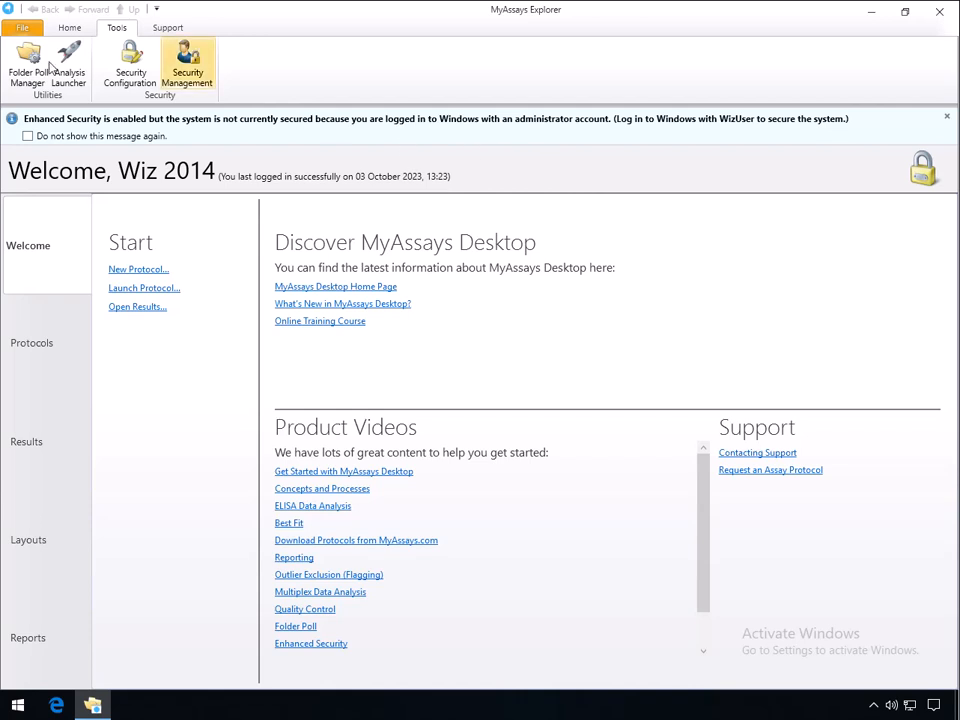
Exit MyAssays, switch to the secured non-administrator Windows account, and relaunch MyAssays Desktop Explorer
{"action": "left_click", "coordinate": [21, 27]}
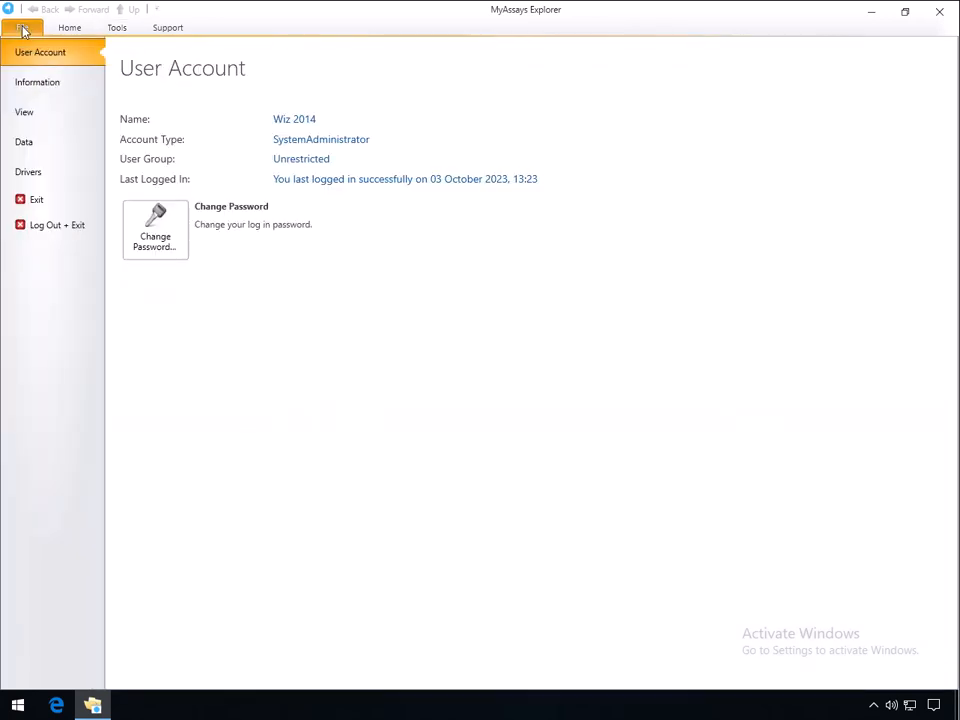
{"action": "left_click", "coordinate": [60, 228]}
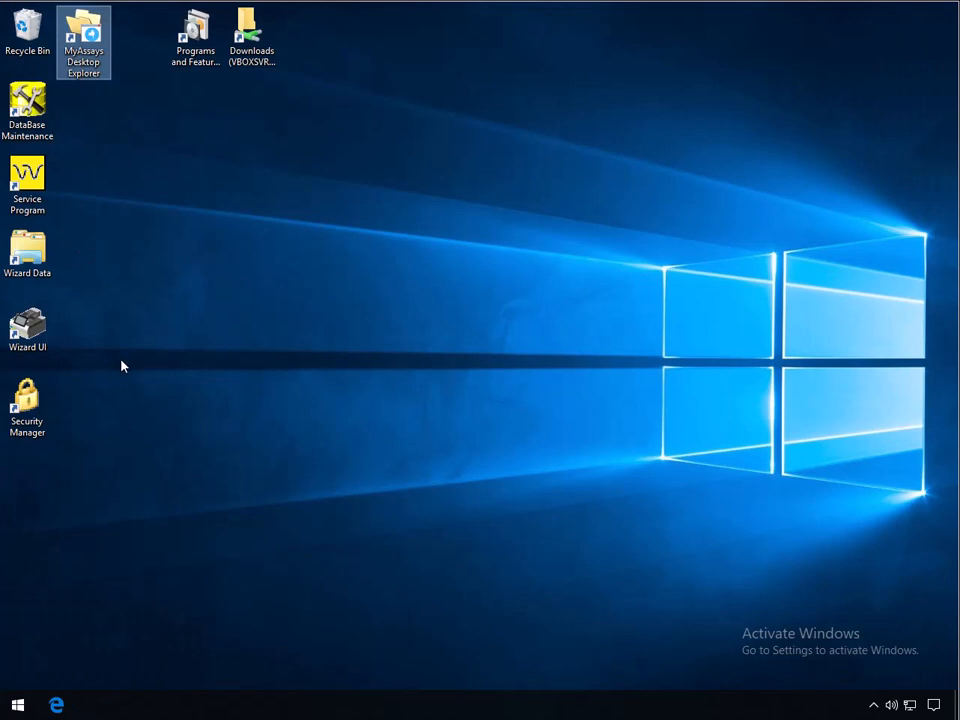
{"action": "left_click", "coordinate": [22, 696]}
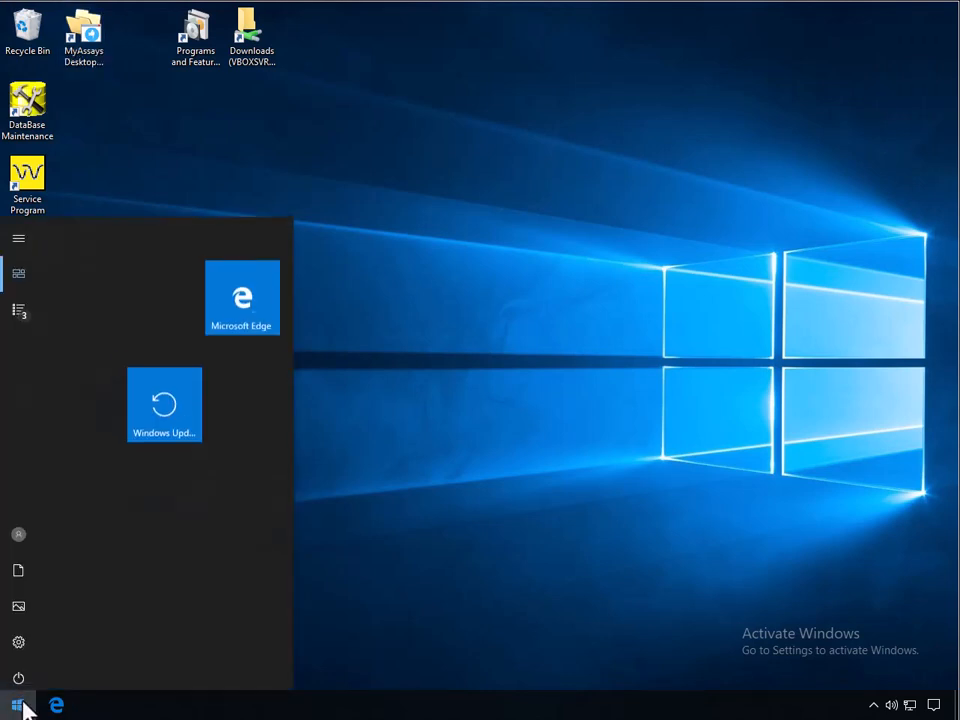
{"action": "left_click", "coordinate": [22, 531]}
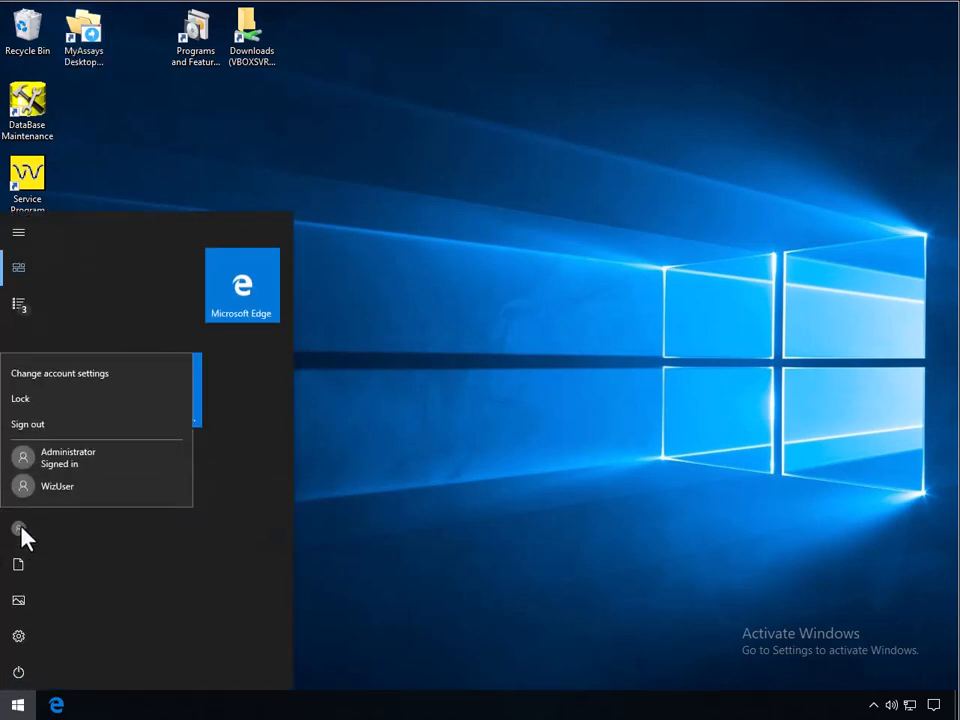
{"action": "left_click", "coordinate": [53, 494]}
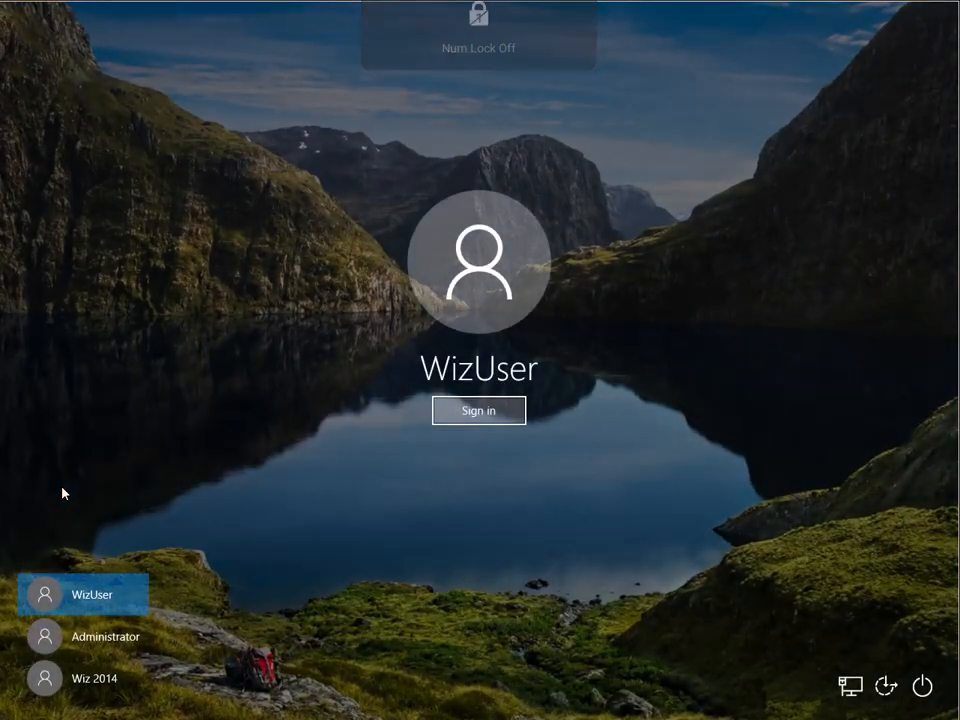
{"action": "left_click", "coordinate": [514, 418]}
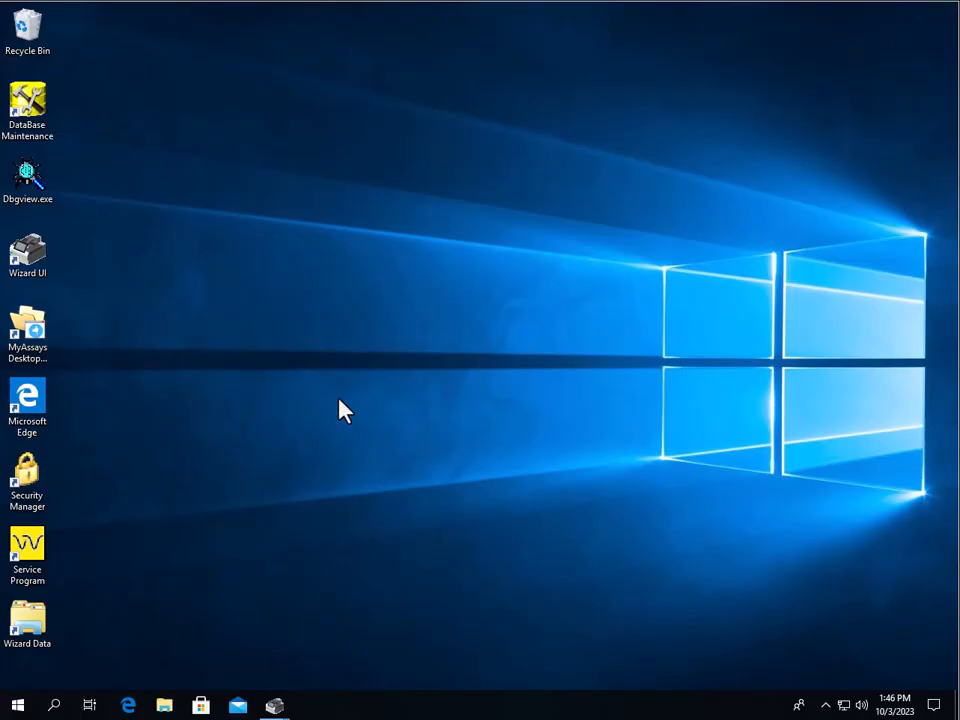
{"action": "double_click", "coordinate": [32, 338]}
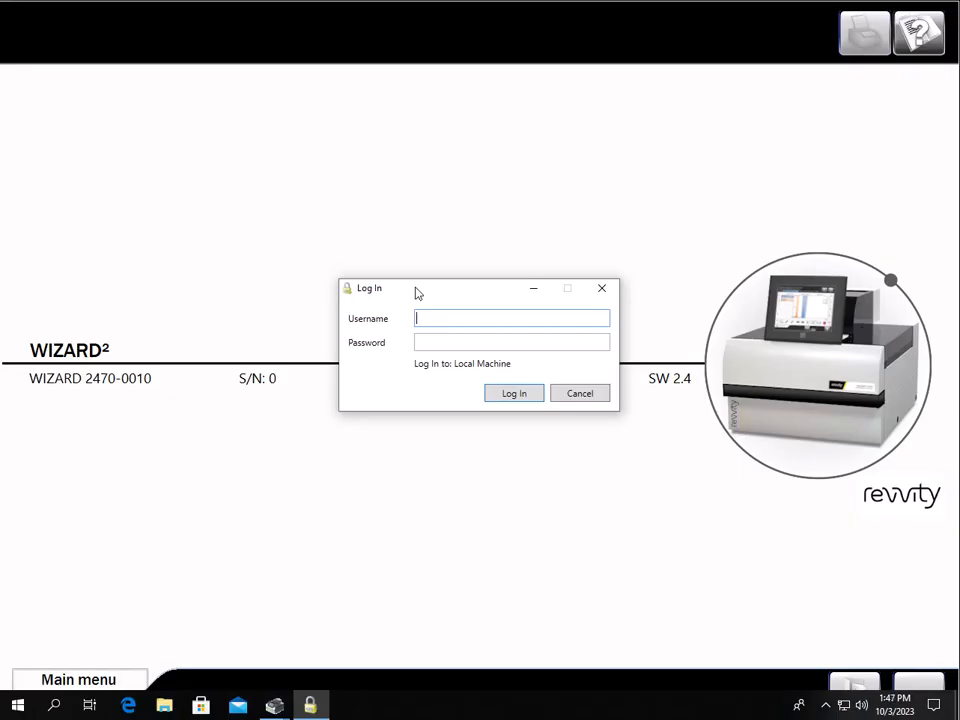
Log in with the Run and Review Only user's username and password
{"action": "type", "text": "Bob"}
{"action": "key", "text": "Tab"}
{"action": "type", "text": "****"}
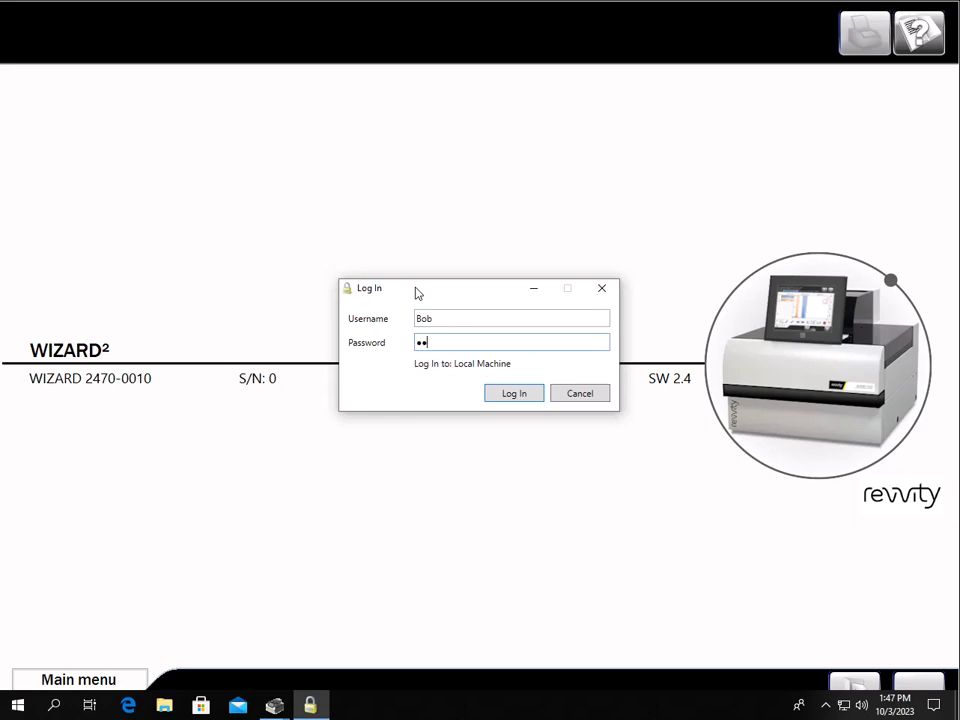
{"action": "key", "text": "Return"}
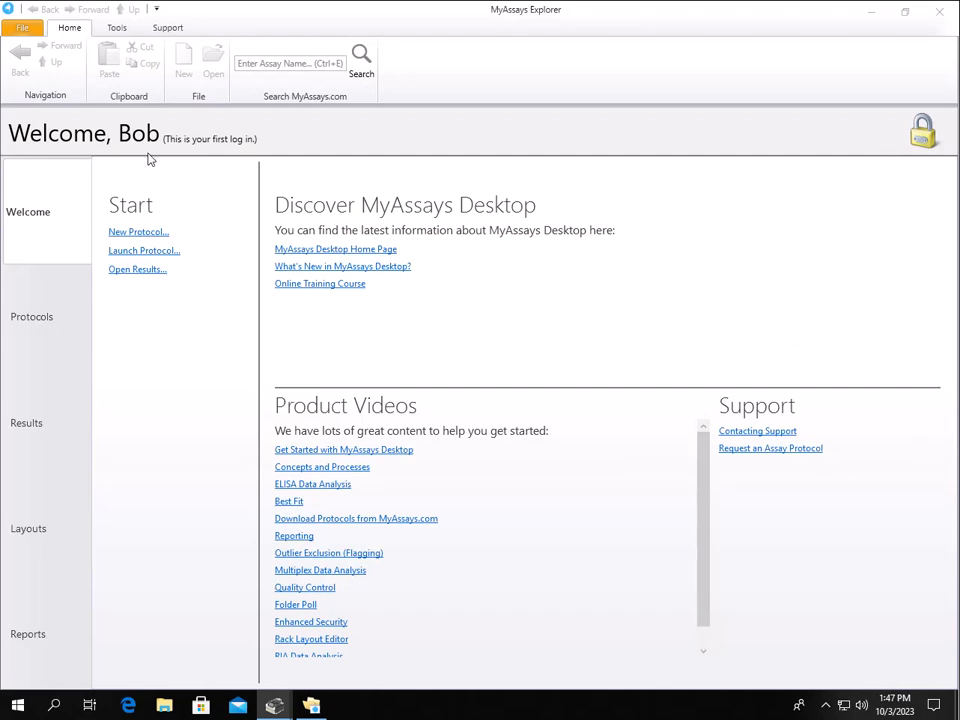
Check the user's Run and Review Only group under File, then view their limited Tools tab
{"action": "left_click", "coordinate": [42, 30]}
{"action": "left_click", "coordinate": [42, 30]}
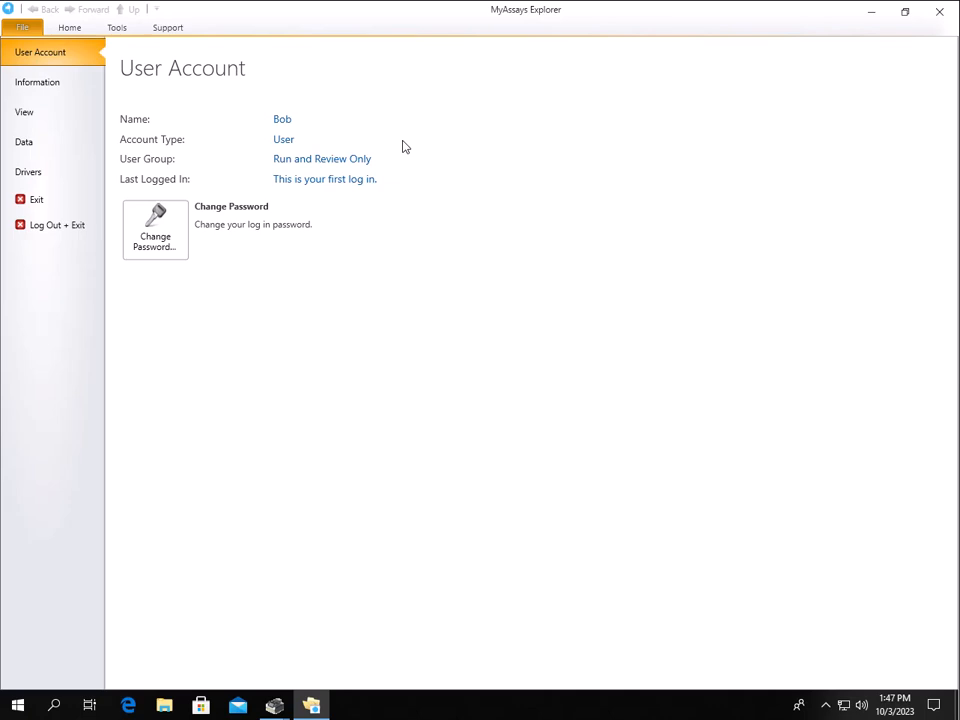
{"action": "left_click", "coordinate": [117, 30]}
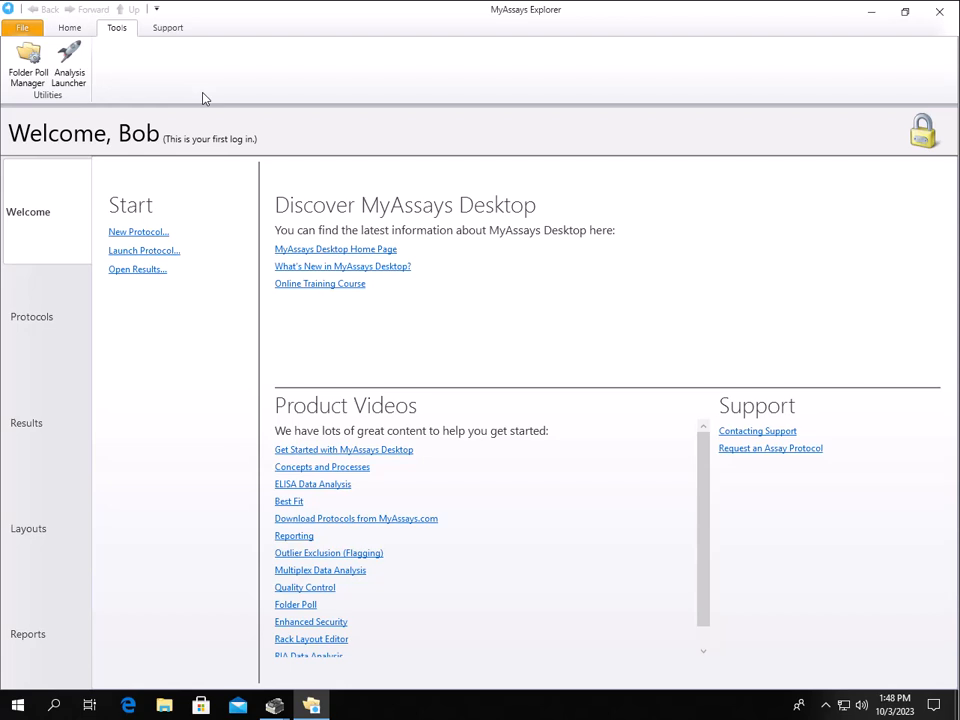
Attempt a New Protocol, dismiss the permission error, and open the BGP protocol instead
{"action": "left_click", "coordinate": [119, 232]}
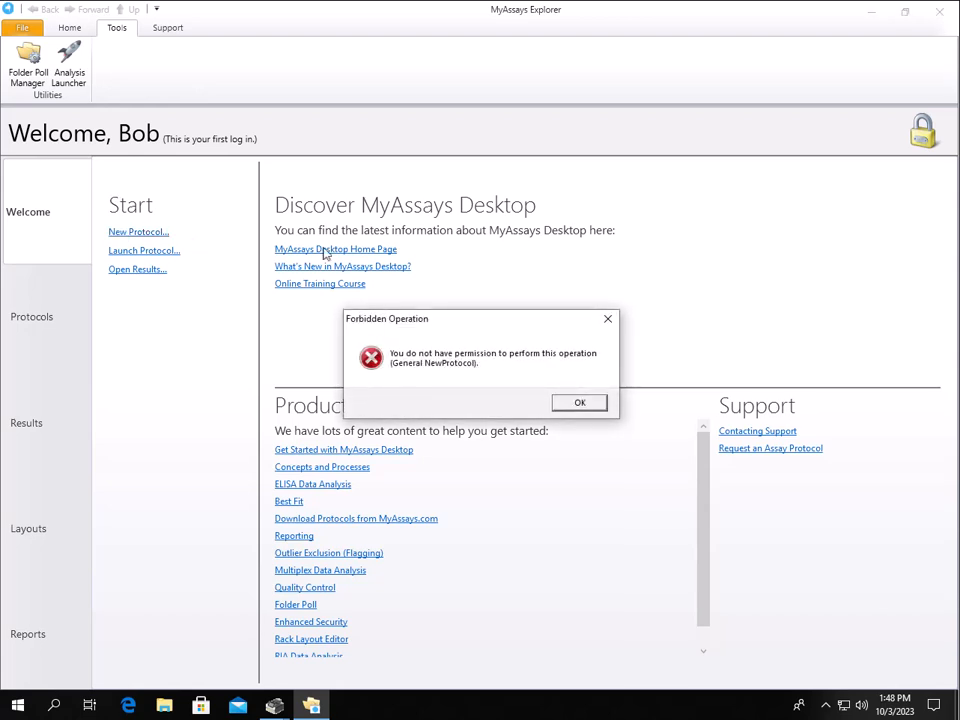
{"action": "left_click", "coordinate": [607, 319]}
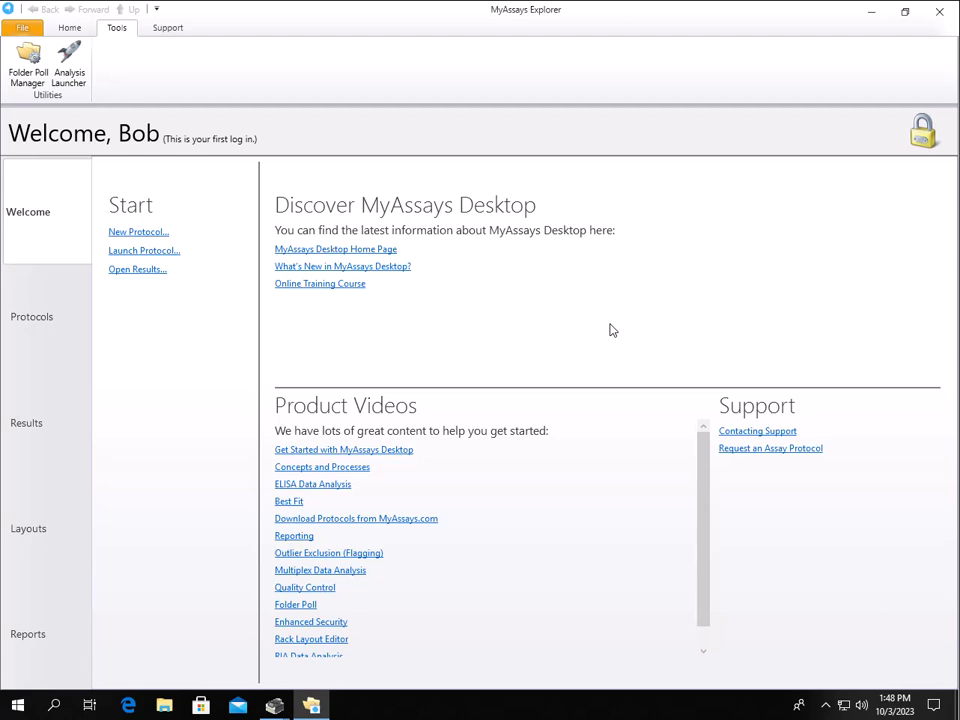
{"action": "left_click", "coordinate": [55, 314]}
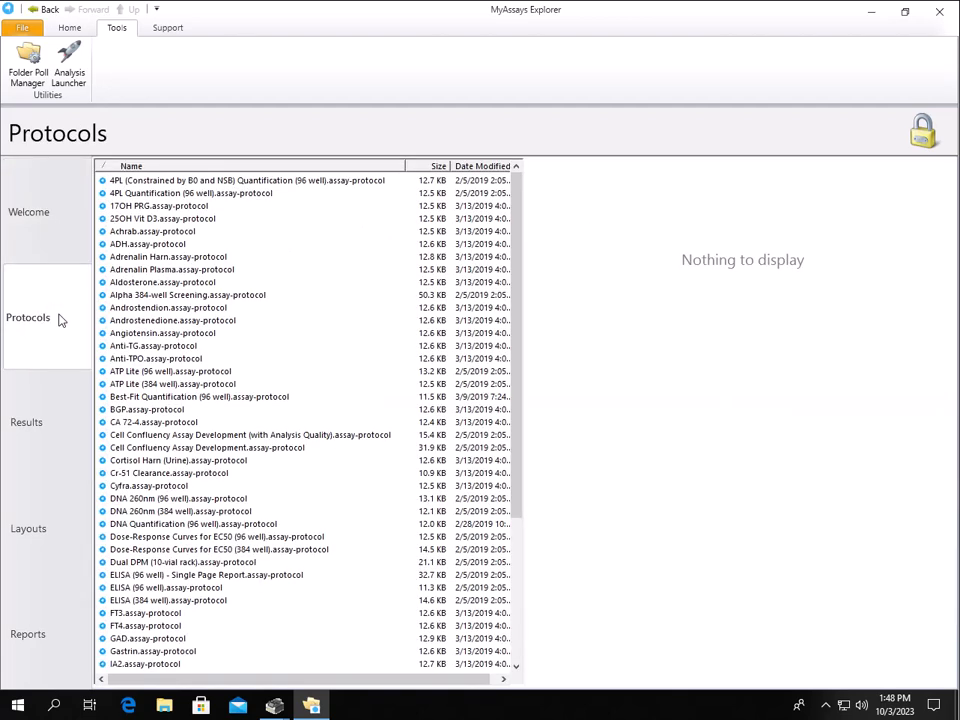
{"action": "double_click", "coordinate": [153, 412]}
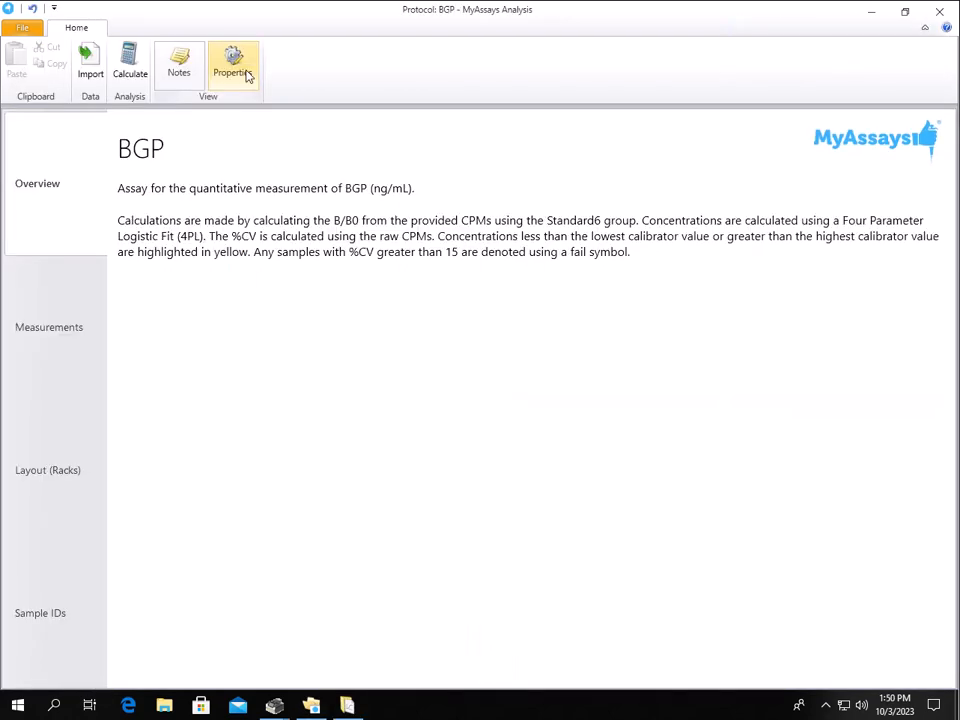
Show and hide the BGP assay properties, then close the analysis
{"action": "left_click", "coordinate": [244, 74]}
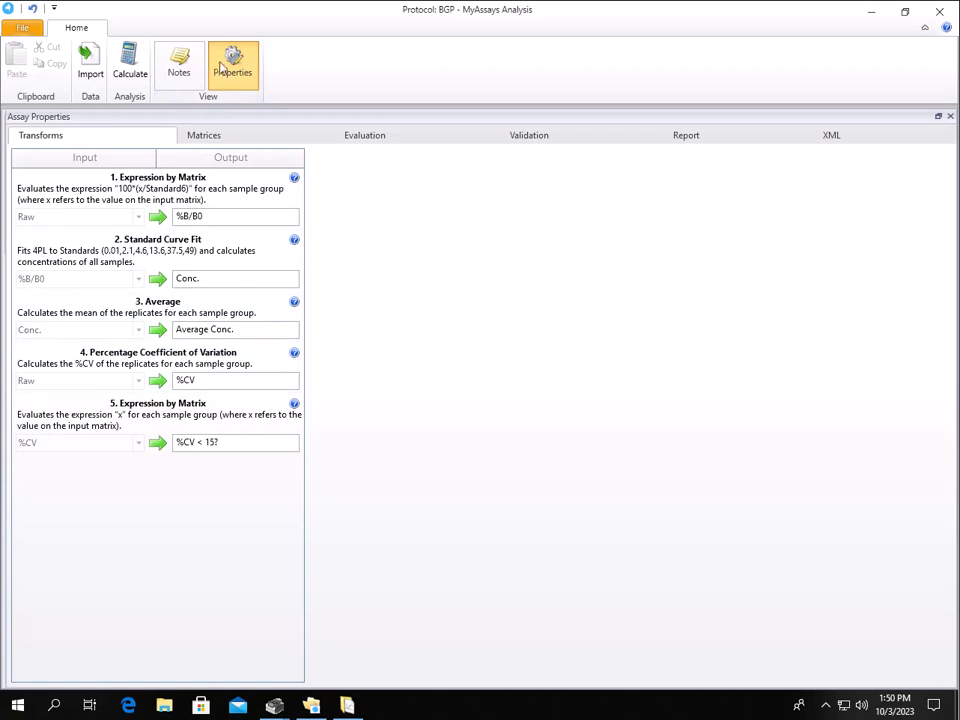
{"action": "left_click", "coordinate": [226, 68]}
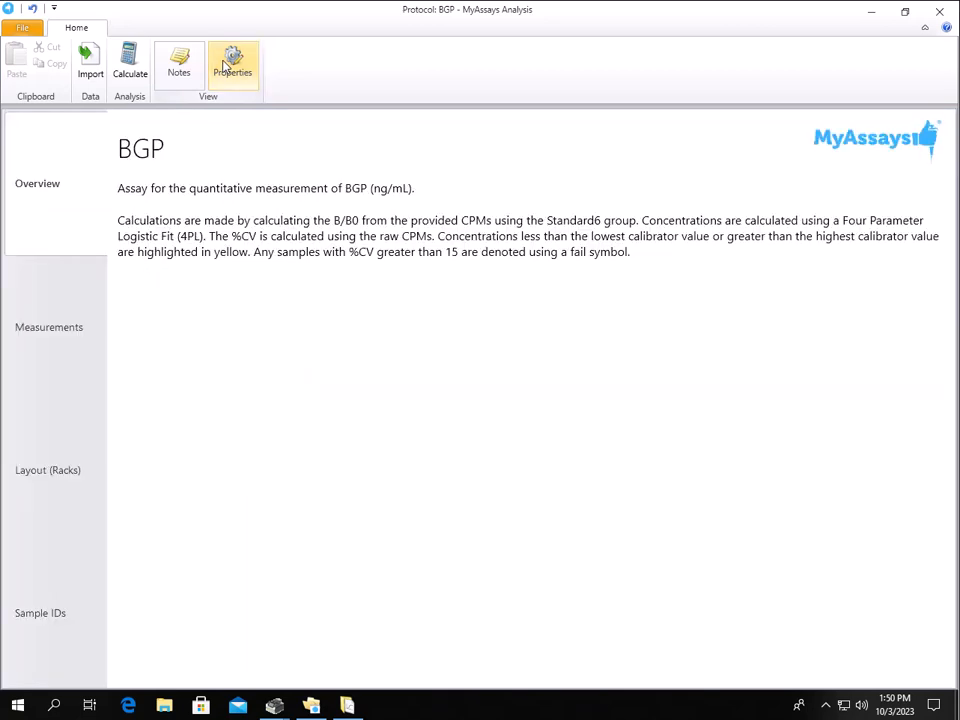
{"action": "left_click", "coordinate": [940, 12]}
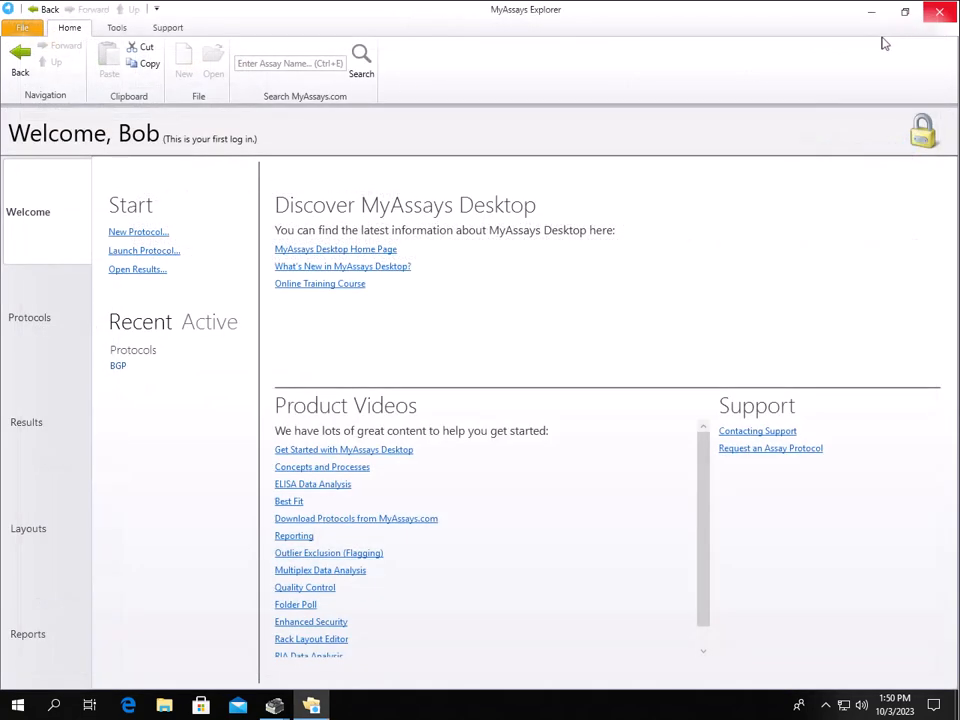
Log out, relaunch MyAssays Desktop Explorer, and sign in as the other new user
{"action": "left_click", "coordinate": [30, 28]}
{"action": "left_click", "coordinate": [43, 228]}
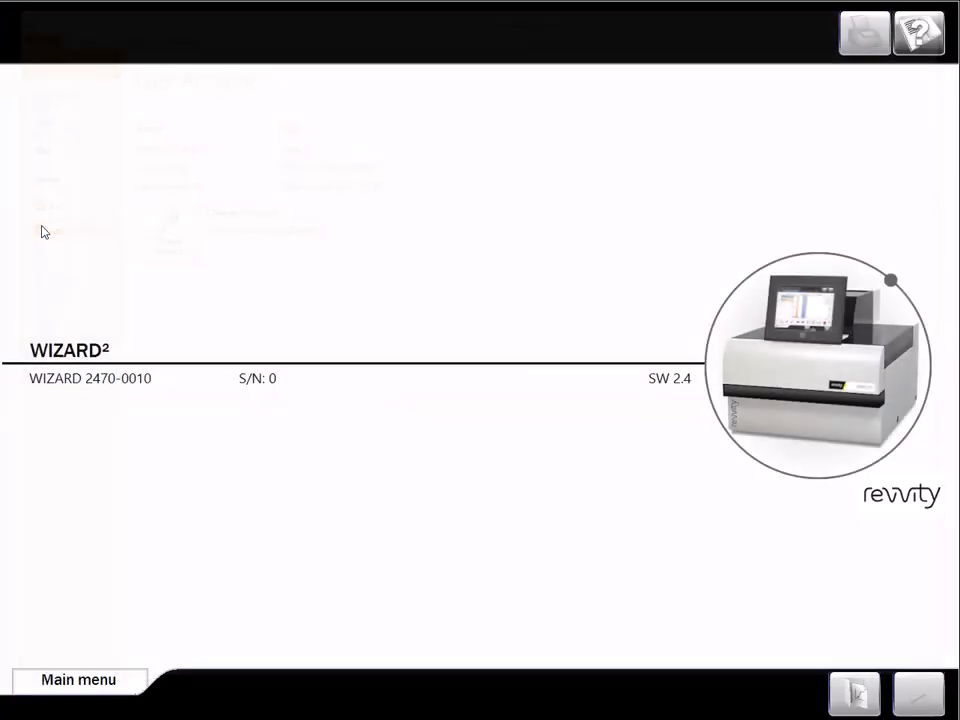
{"action": "double_click", "coordinate": [28, 343]}
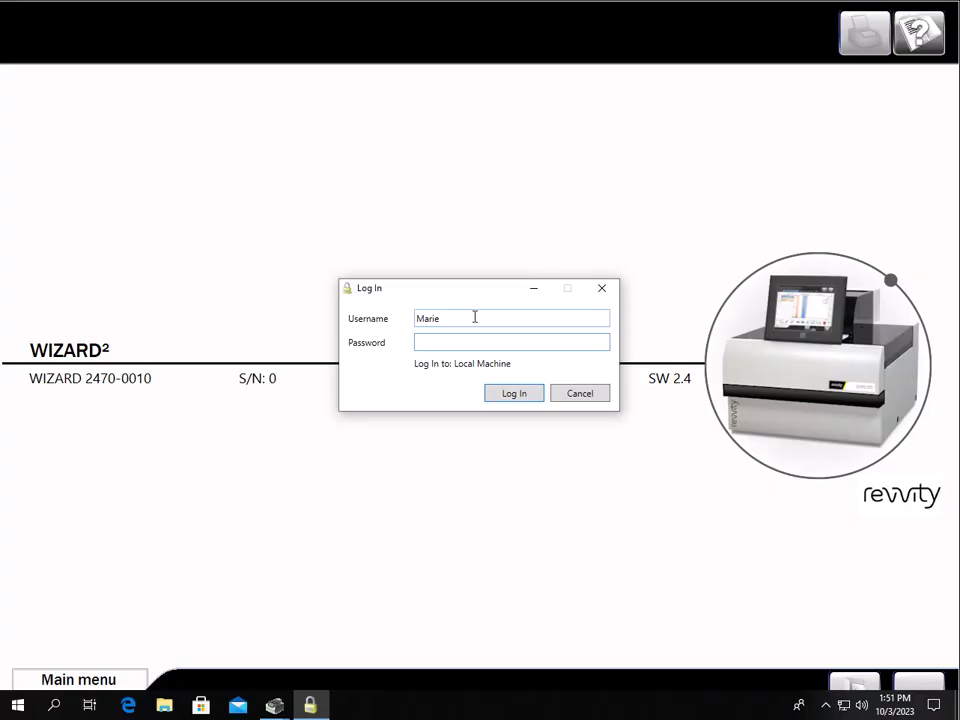
{"action": "type", "text": "****"}
{"action": "key", "text": "Return"}
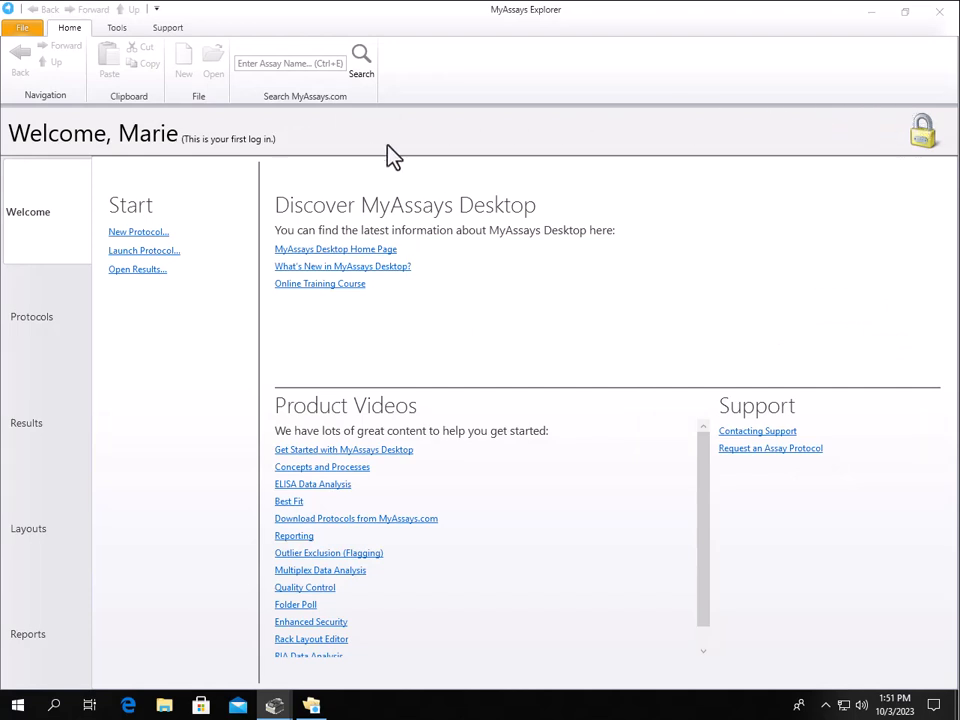
Verify the user's Unrestricted group and that the New Protocol Wizard opens, then close it
{"action": "left_click", "coordinate": [30, 27]}
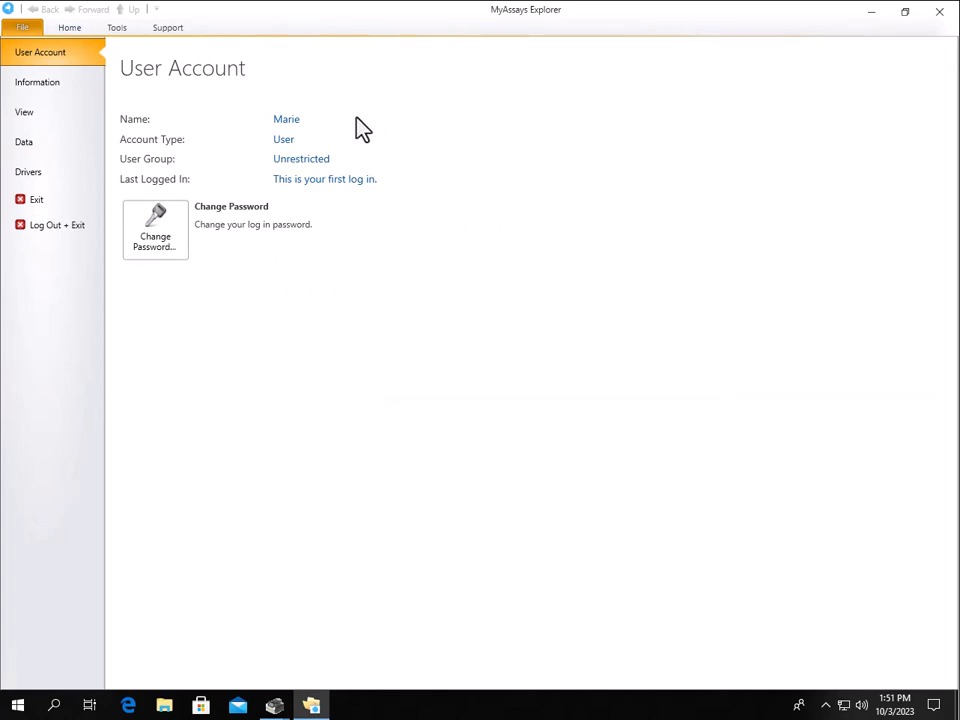
{"action": "left_click", "coordinate": [70, 33]}
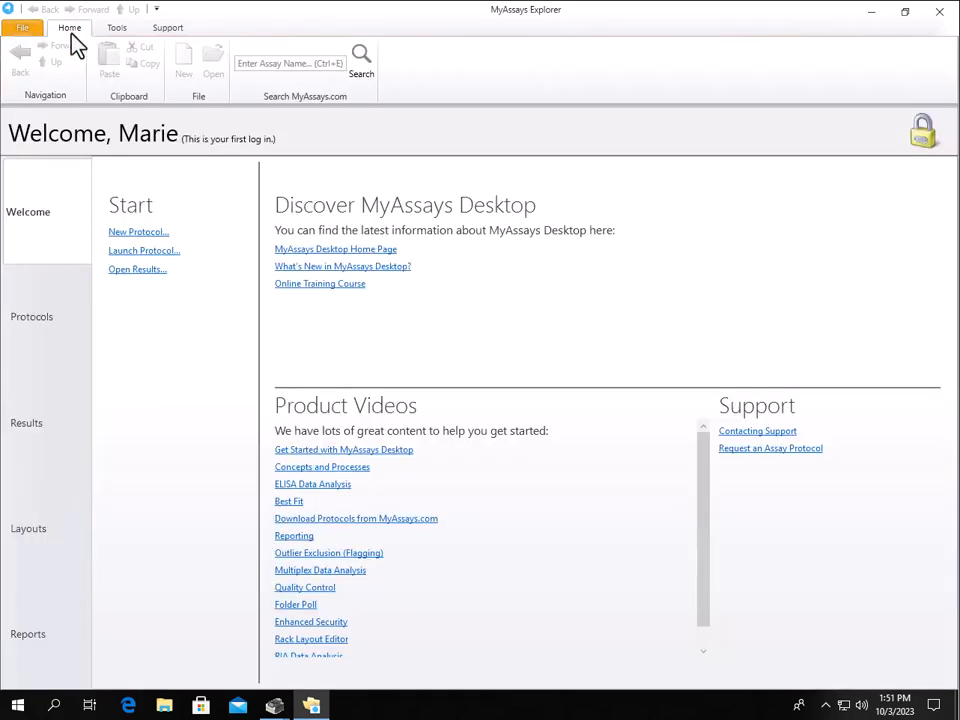
{"action": "left_click", "coordinate": [138, 234]}
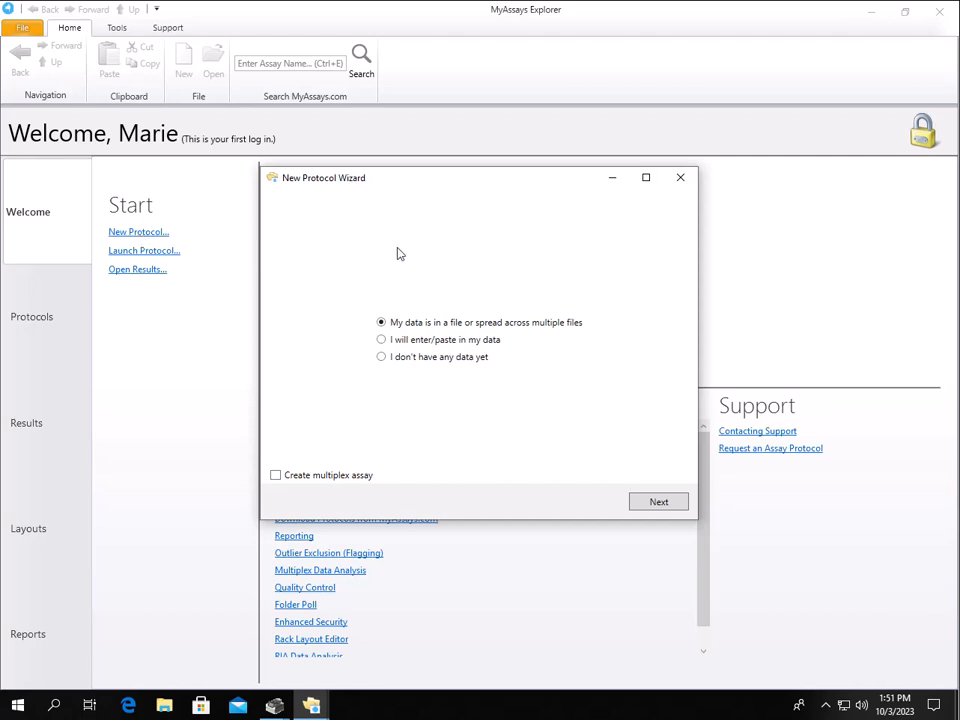
{"action": "left_click", "coordinate": [680, 180]}
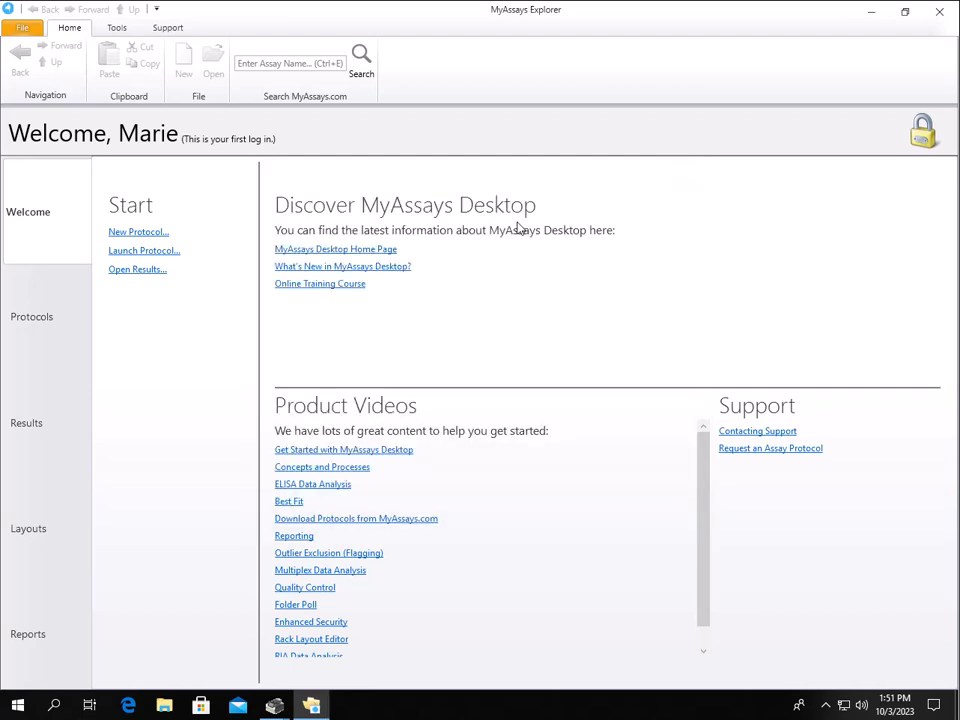
{"action": "left_click", "coordinate": [22, 27]}
Exit, relaunch via the Wizard icon, log in as administrator, and show the Tools tab
{"action": "left_click", "coordinate": [52, 227]}
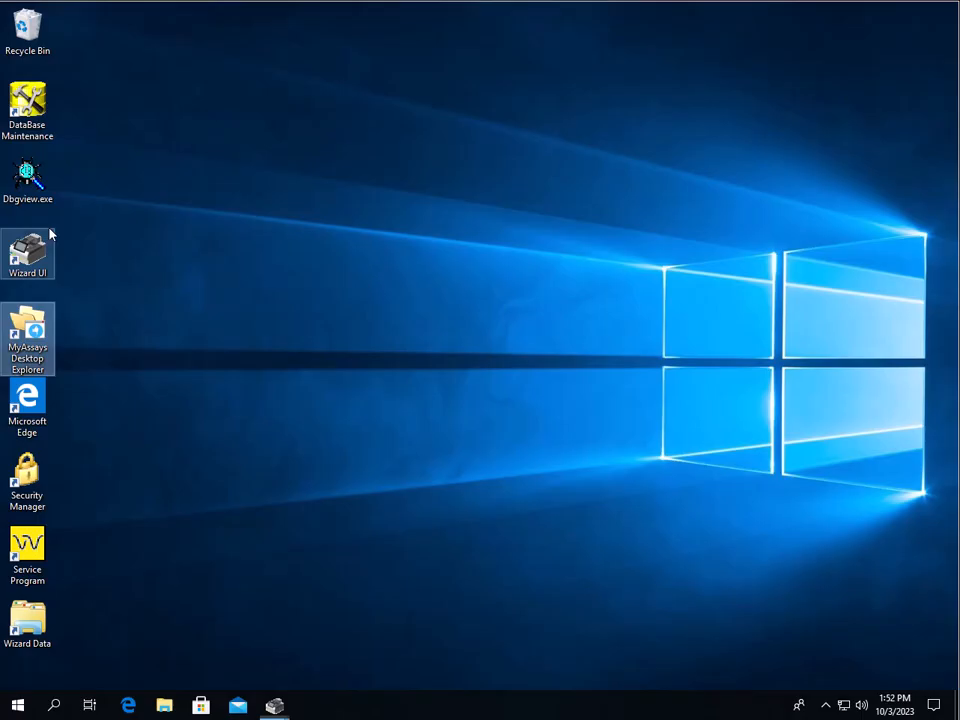
{"action": "double_click", "coordinate": [27, 252]}
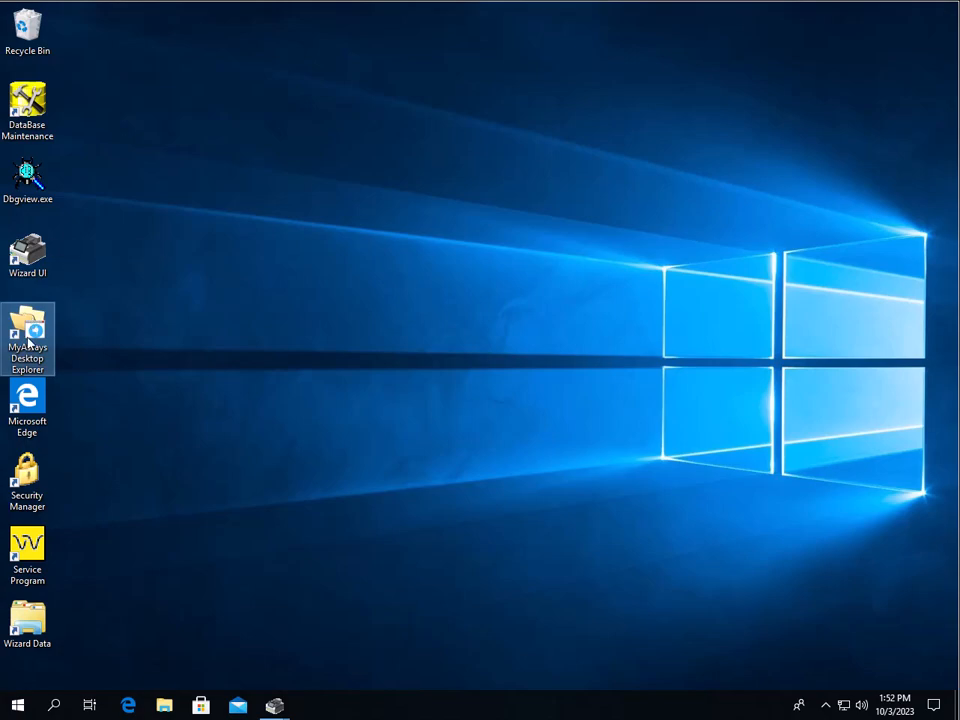
{"action": "key", "text": "Return"}
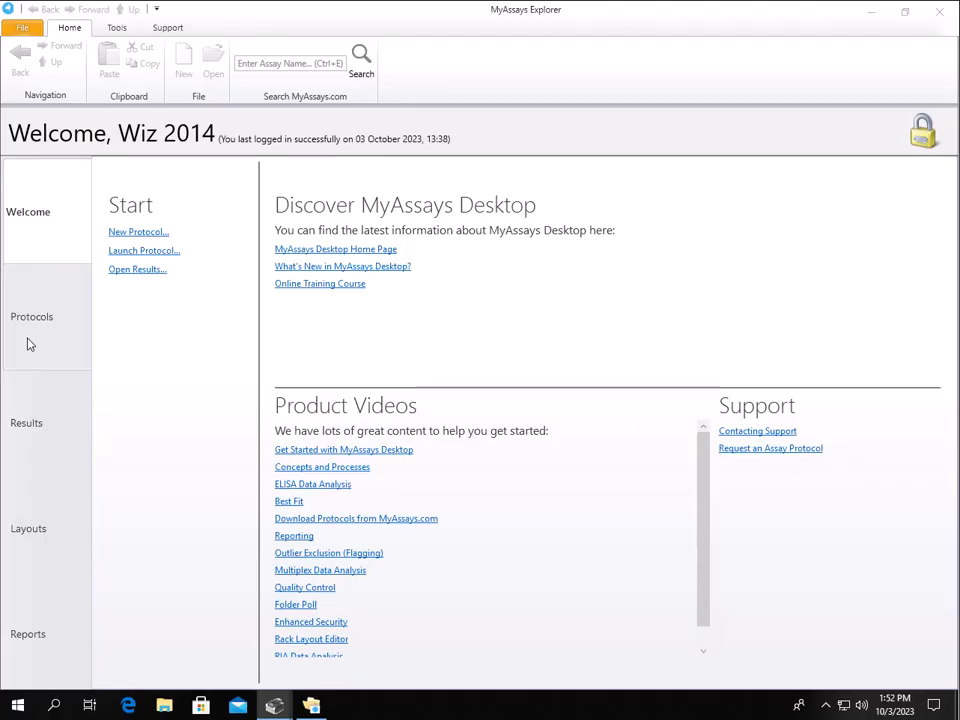
{"action": "left_click", "coordinate": [118, 28]}
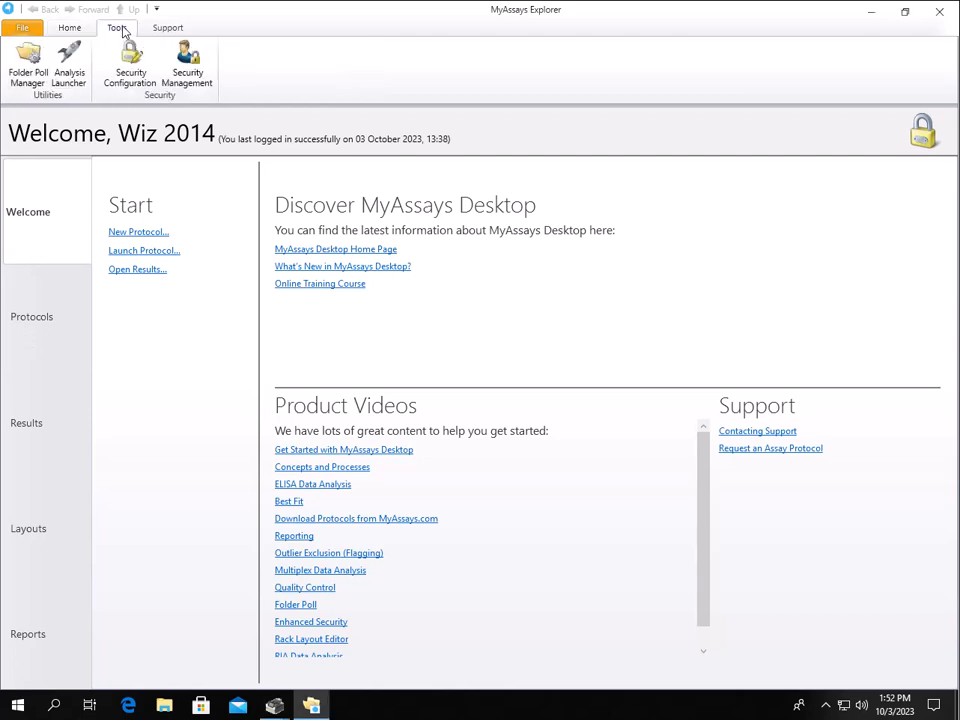
Scroll the Audit Logs for the restricted user's denied and unrestricted user's approved New Protocol entries
{"action": "left_click", "coordinate": [188, 74]}
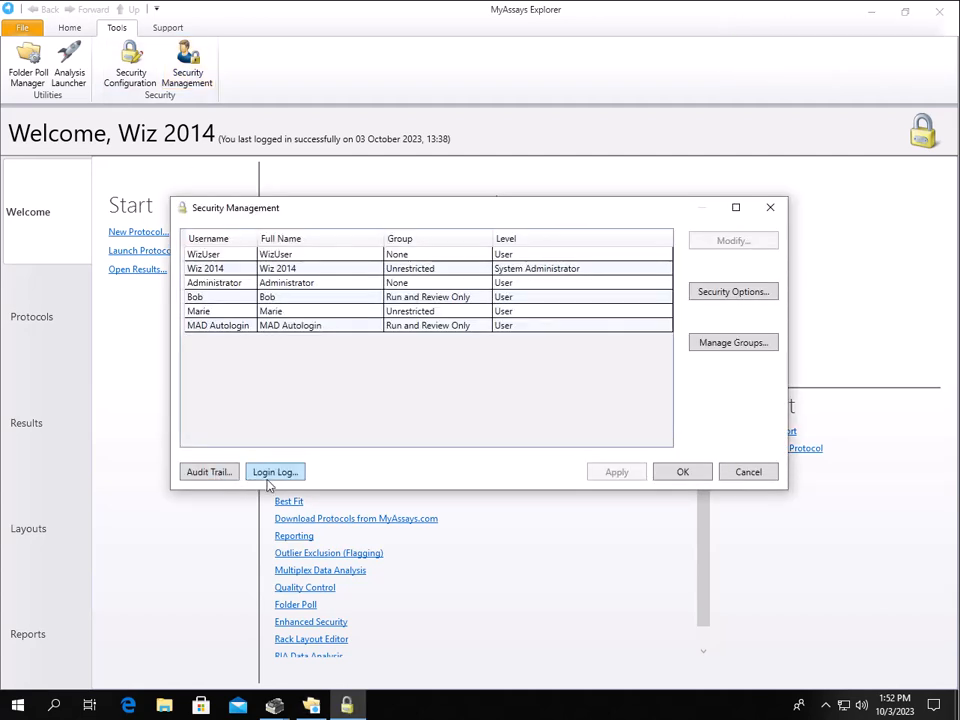
{"action": "left_click", "coordinate": [209, 472]}
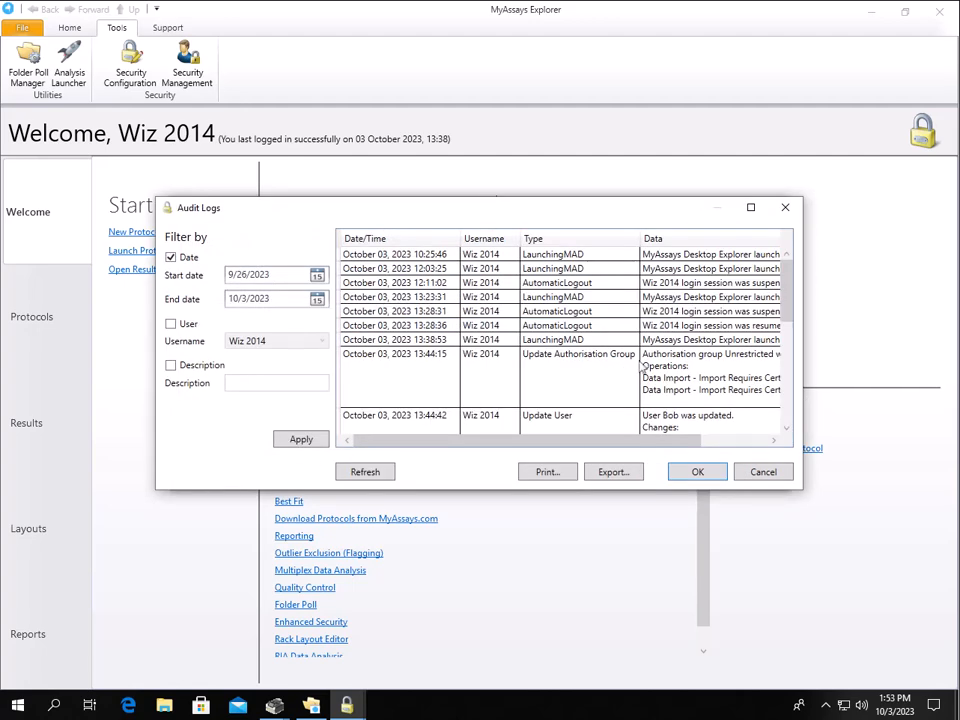
{"action": "left_click_drag", "start_coordinate": [784, 283], "coordinate": [659, 310]}
{"action": "scroll", "coordinate": [680, 310], "scroll_direction": "up", "scroll_amount": 1}
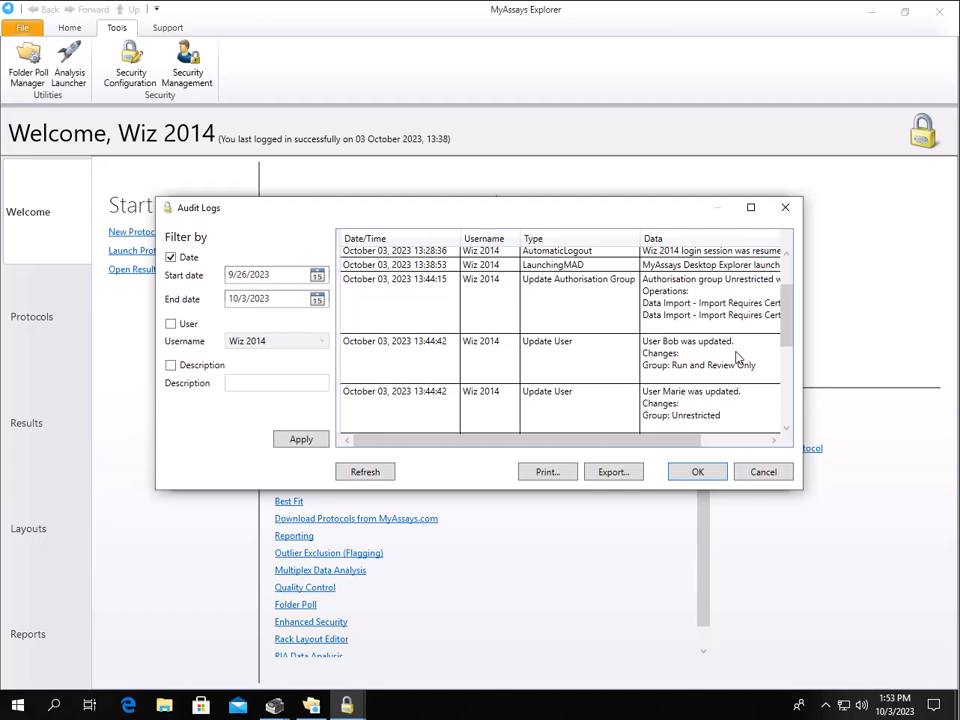
{"action": "scroll", "coordinate": [737, 357], "scroll_direction": "down", "scroll_amount": 2}
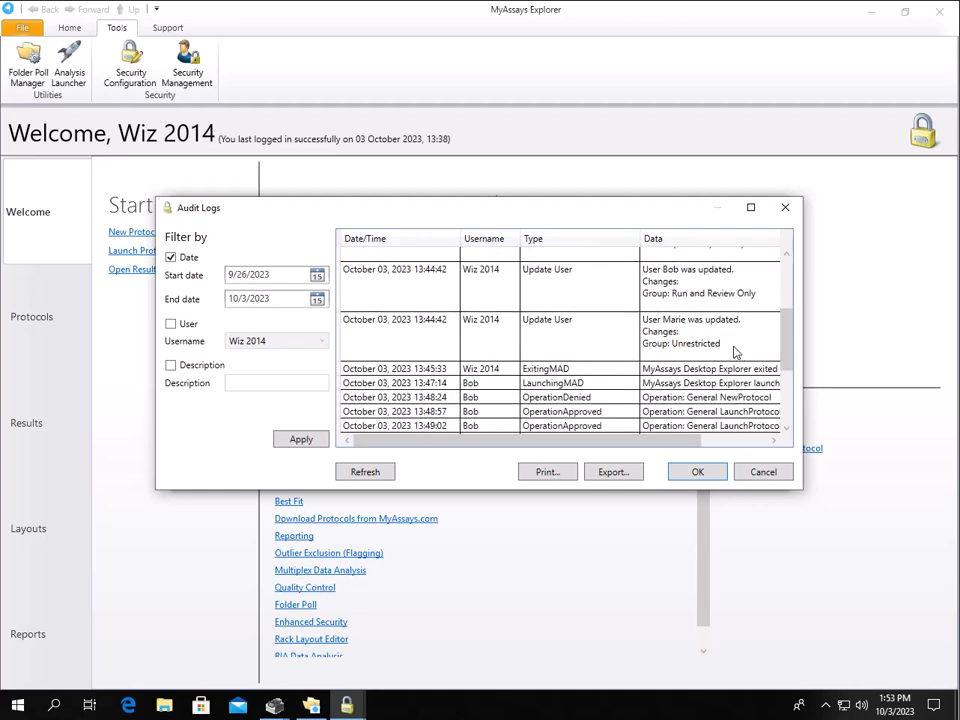
{"action": "scroll", "coordinate": [701, 343], "scroll_direction": "down", "scroll_amount": 2}
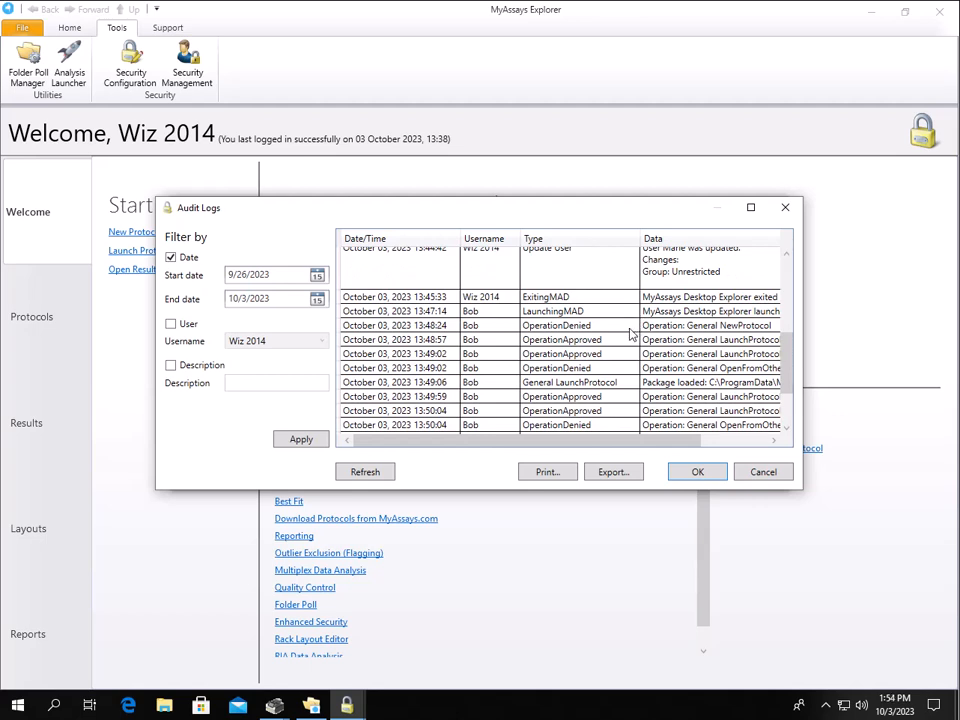
{"action": "scroll", "coordinate": [630, 333], "scroll_direction": "down", "scroll_amount": 2}
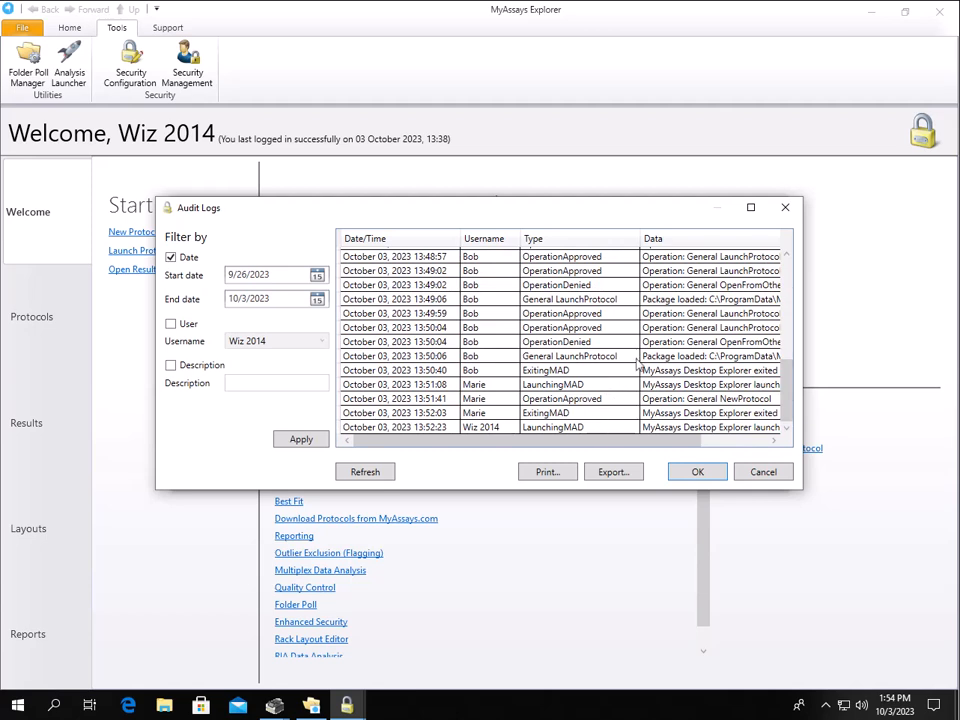
{"action": "left_click", "coordinate": [786, 209]}
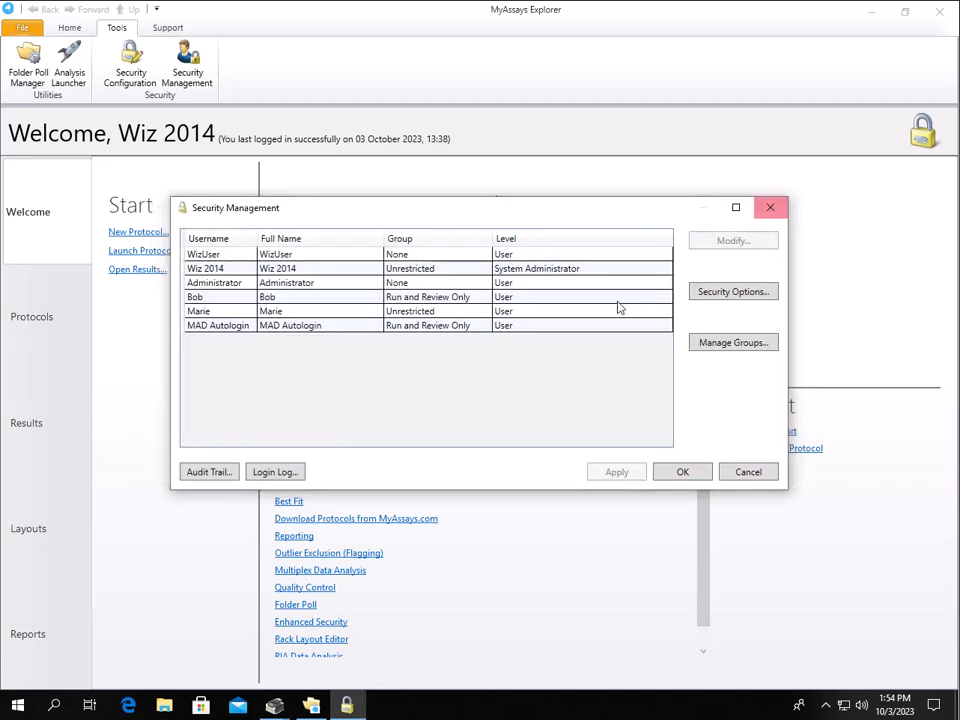
{"action": "left_click", "coordinate": [298, 475]}
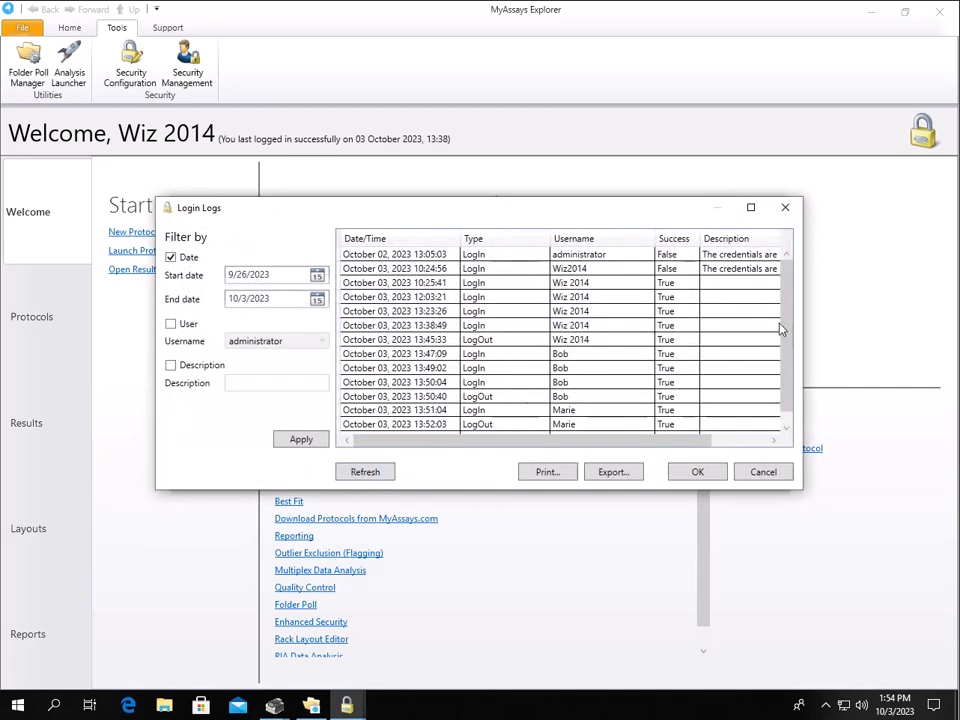
{"action": "scroll", "coordinate": [765, 338], "scroll_direction": "down", "scroll_amount": 1}
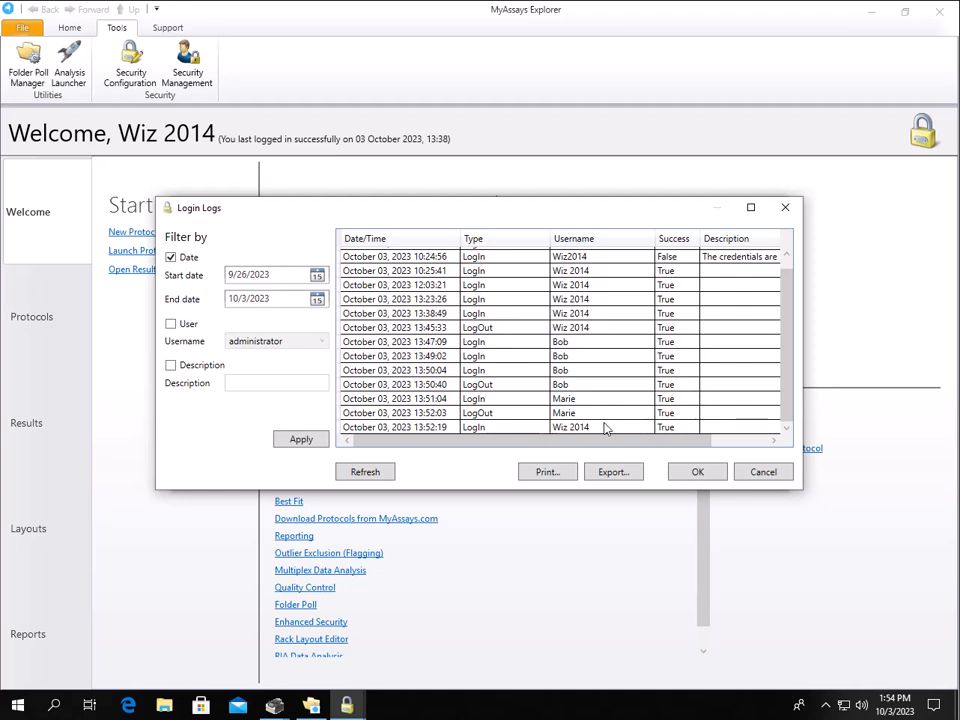
{"action": "left_click", "coordinate": [785, 209]}
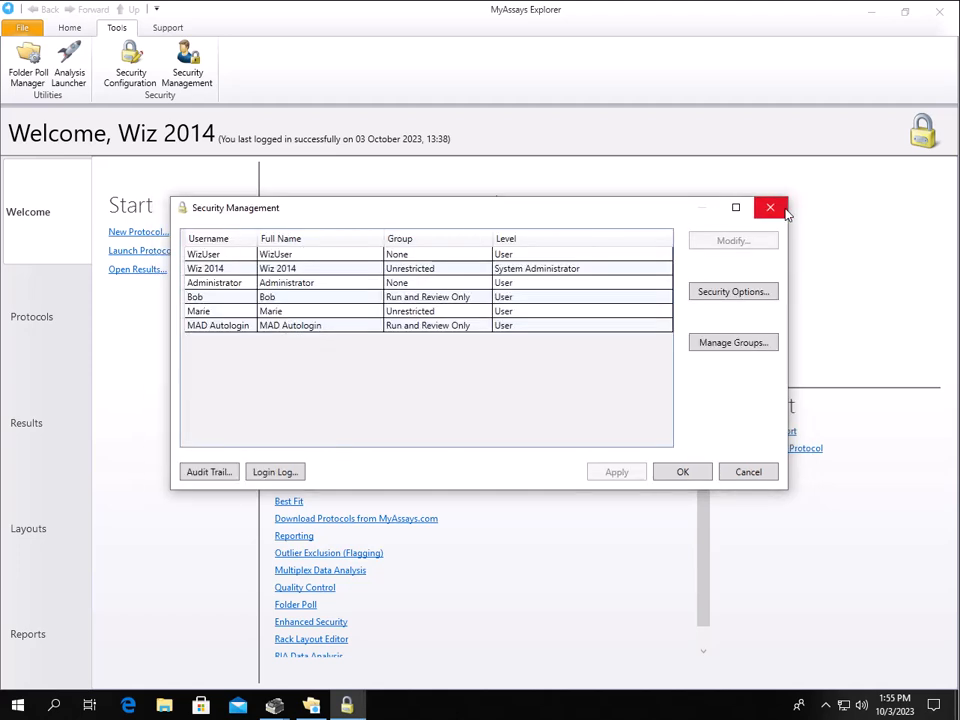